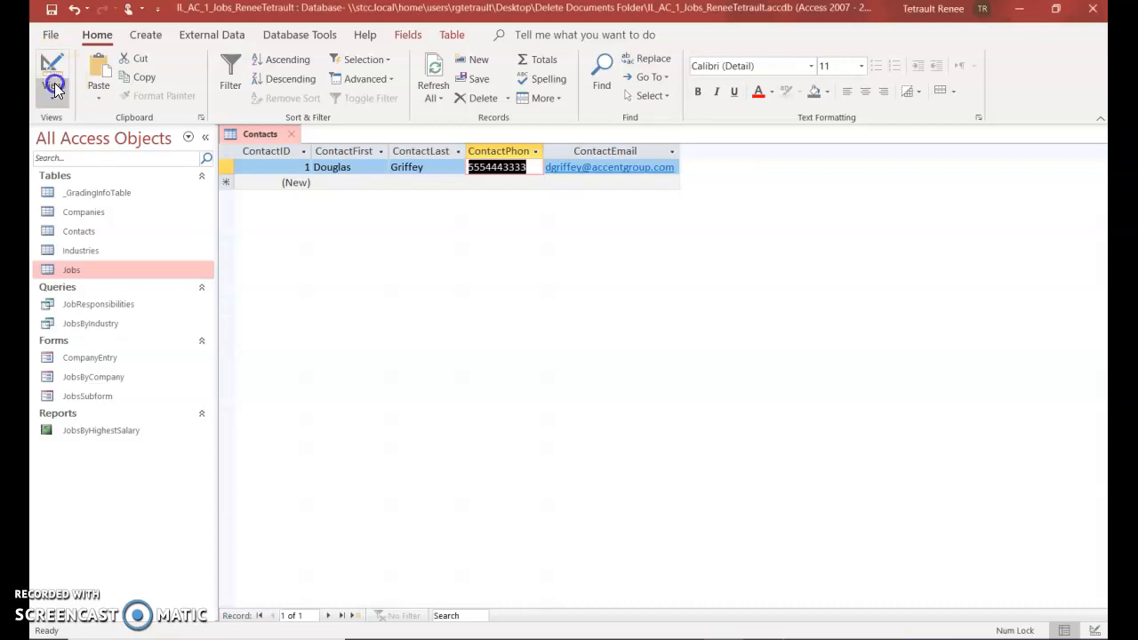
Switch the Contacts table to Design View
{"action": "left_click", "coordinate": [53, 88]}
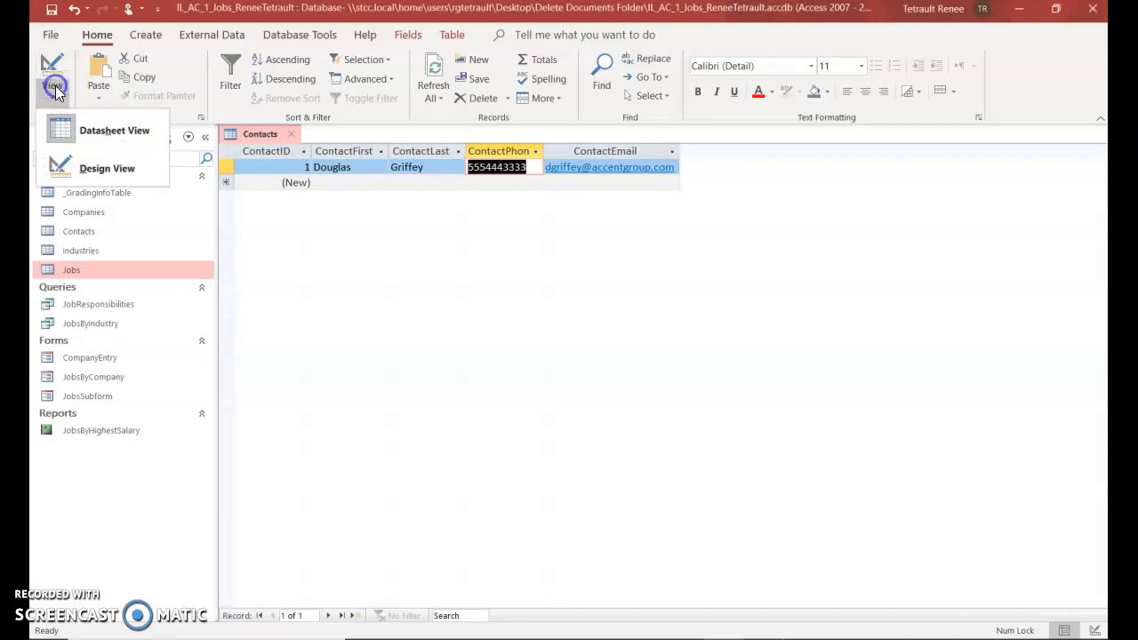
{"action": "left_click", "coordinate": [104, 171]}
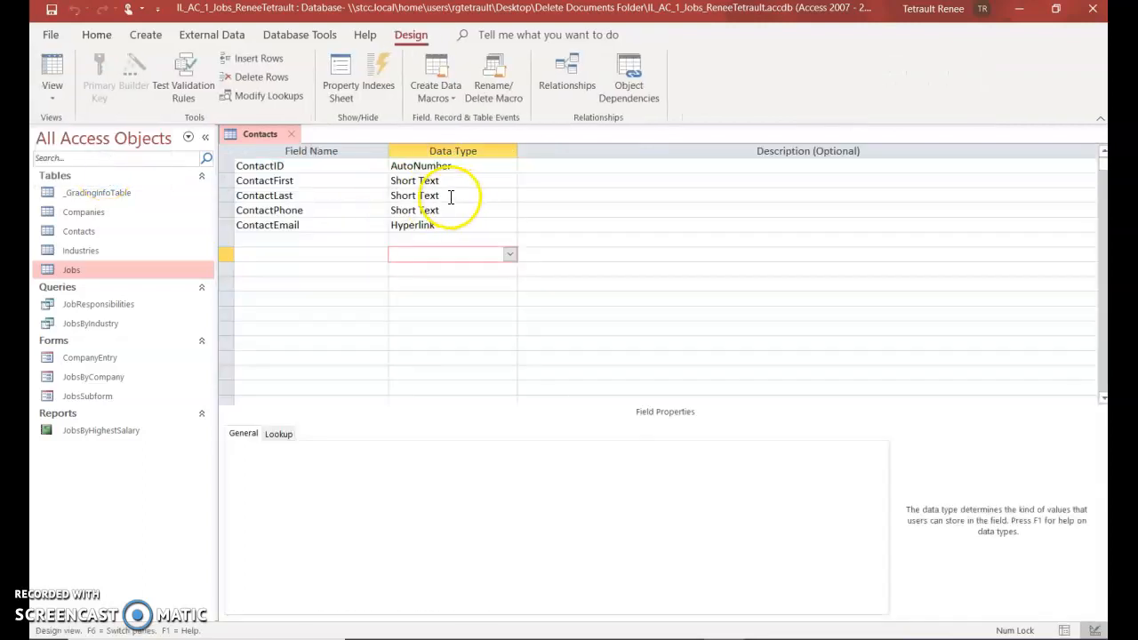
Change the ContactFirst field size from 255 to 20
{"action": "left_click", "coordinate": [306, 168]}
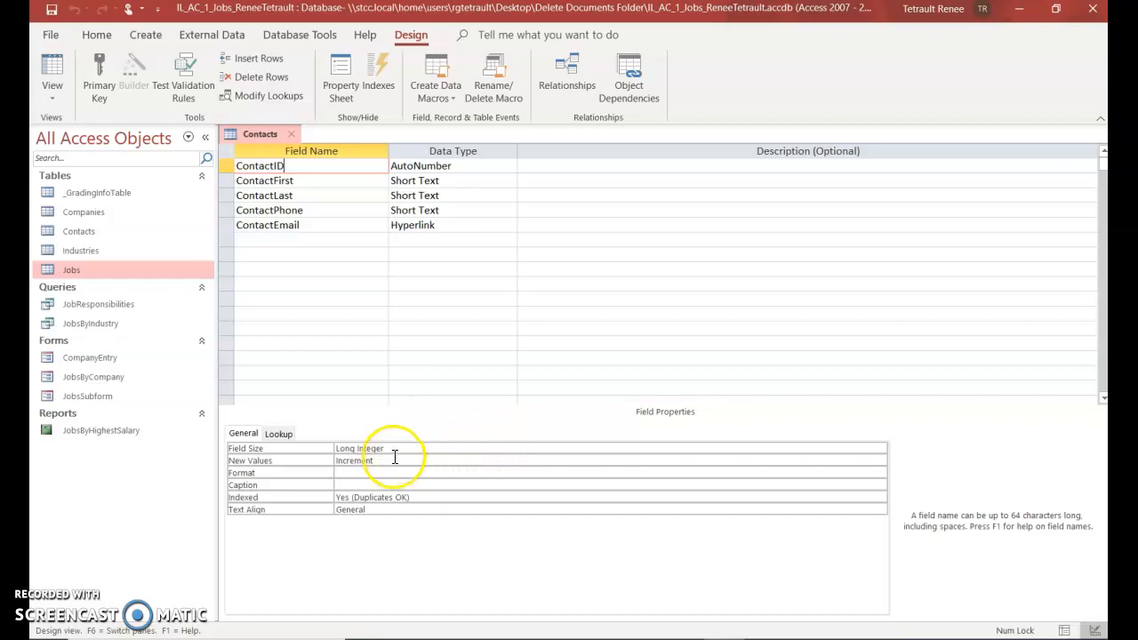
{"action": "left_click", "coordinate": [327, 184]}
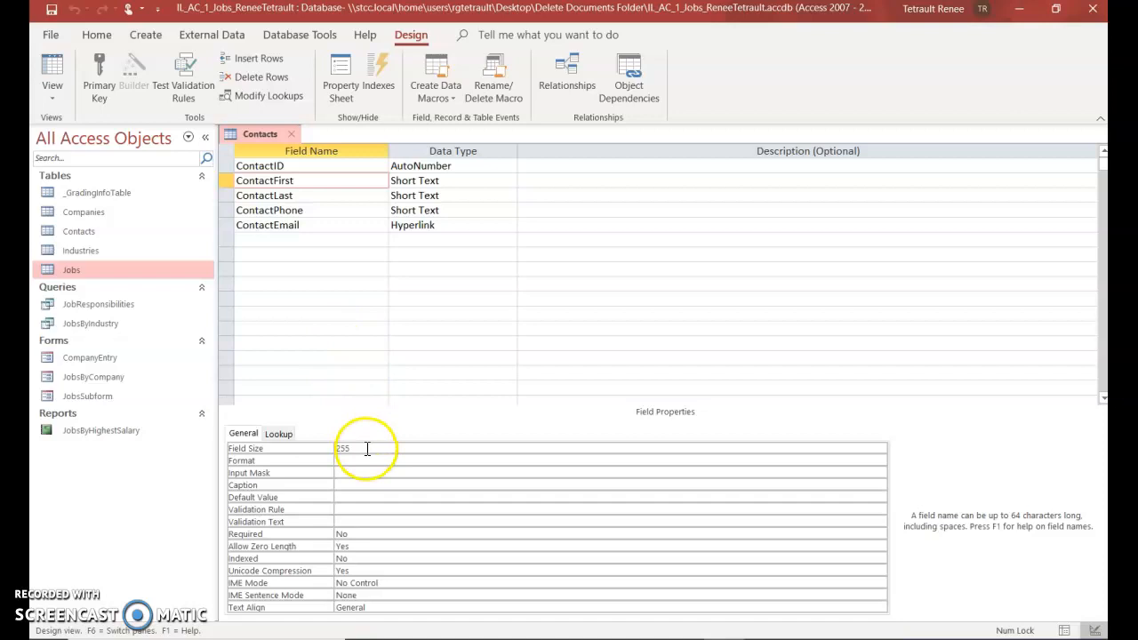
{"action": "left_click", "coordinate": [370, 451]}
{"action": "left_click", "coordinate": [372, 449]}
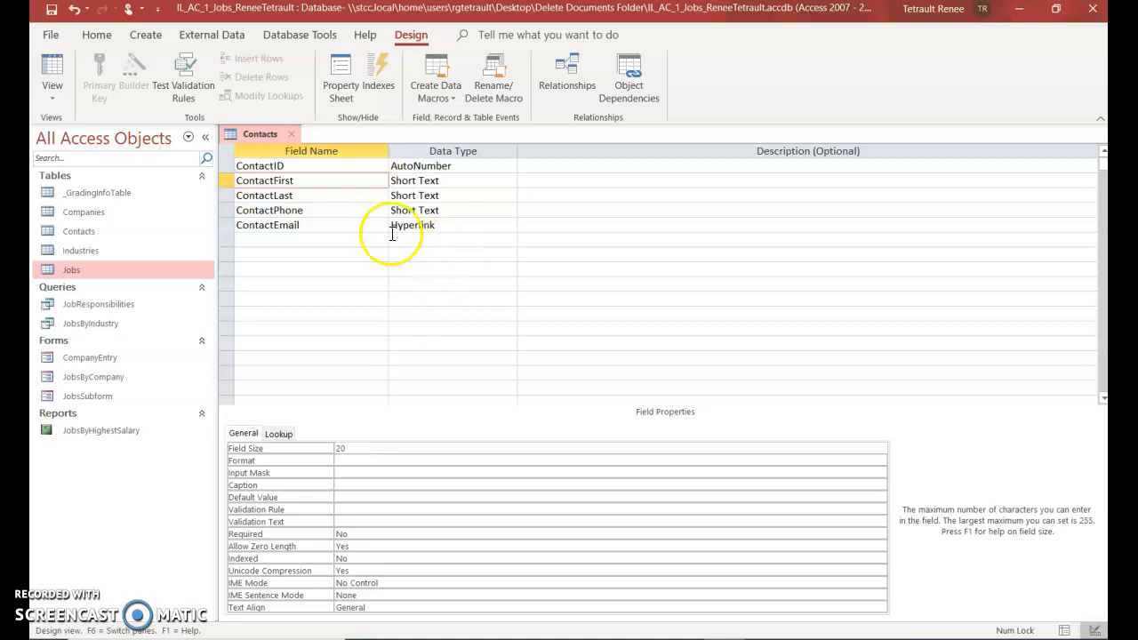
Save the Contacts table design, accepting the possible data-loss warning
{"action": "right_click", "coordinate": [254, 135]}
{"action": "left_click", "coordinate": [266, 147]}
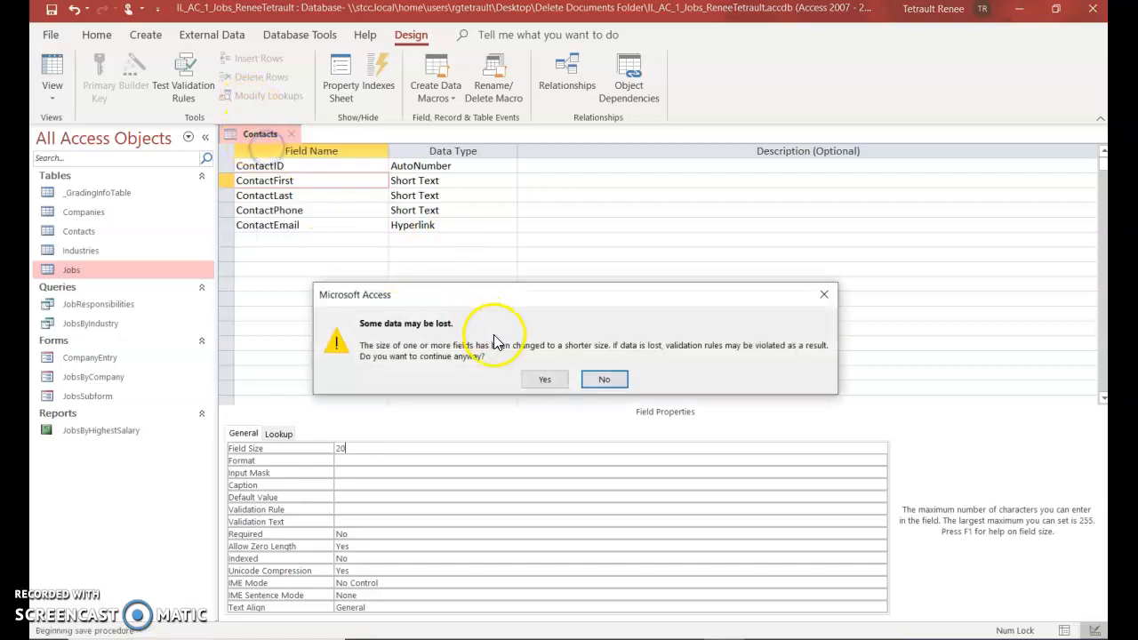
{"action": "left_click", "coordinate": [539, 382]}
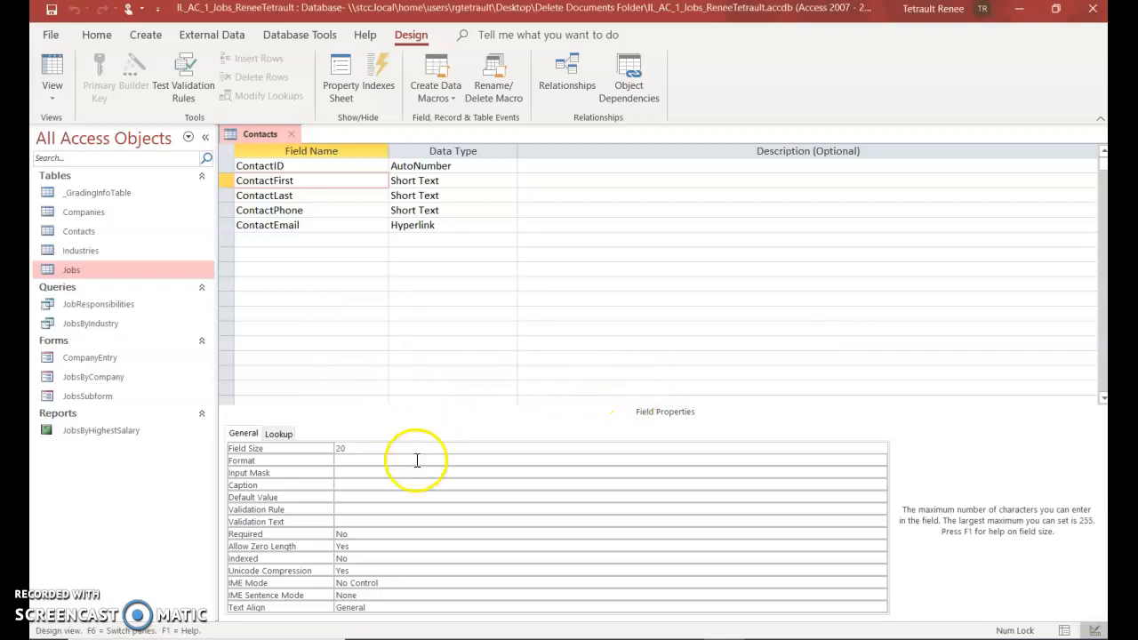
Set the ContactLast field size to 20
{"action": "left_click", "coordinate": [299, 196]}
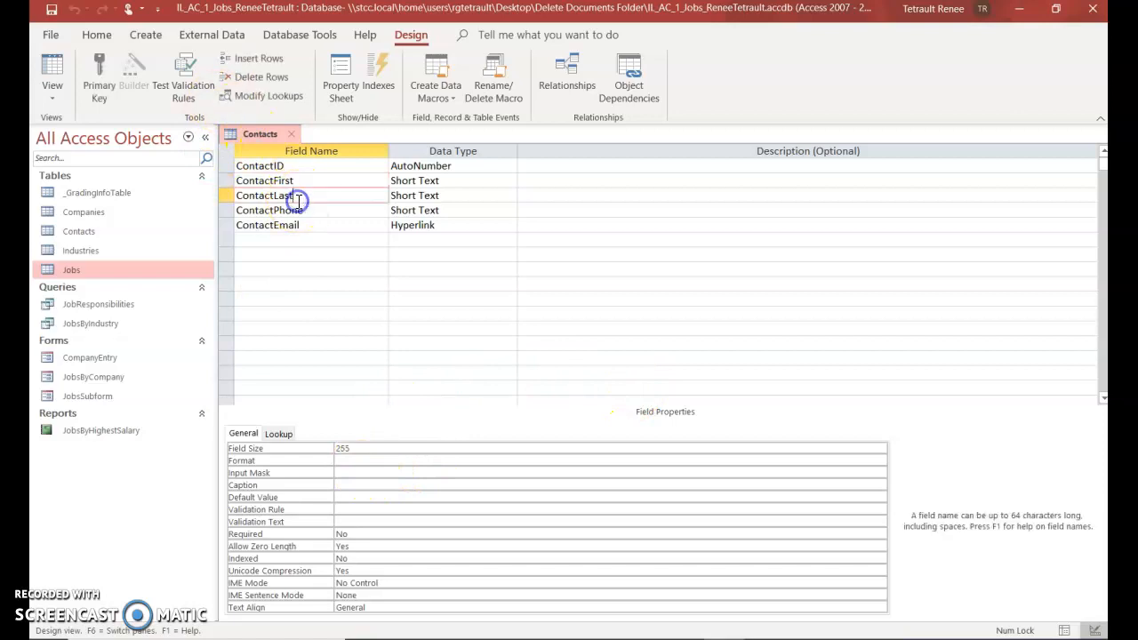
{"action": "left_click", "coordinate": [370, 450]}
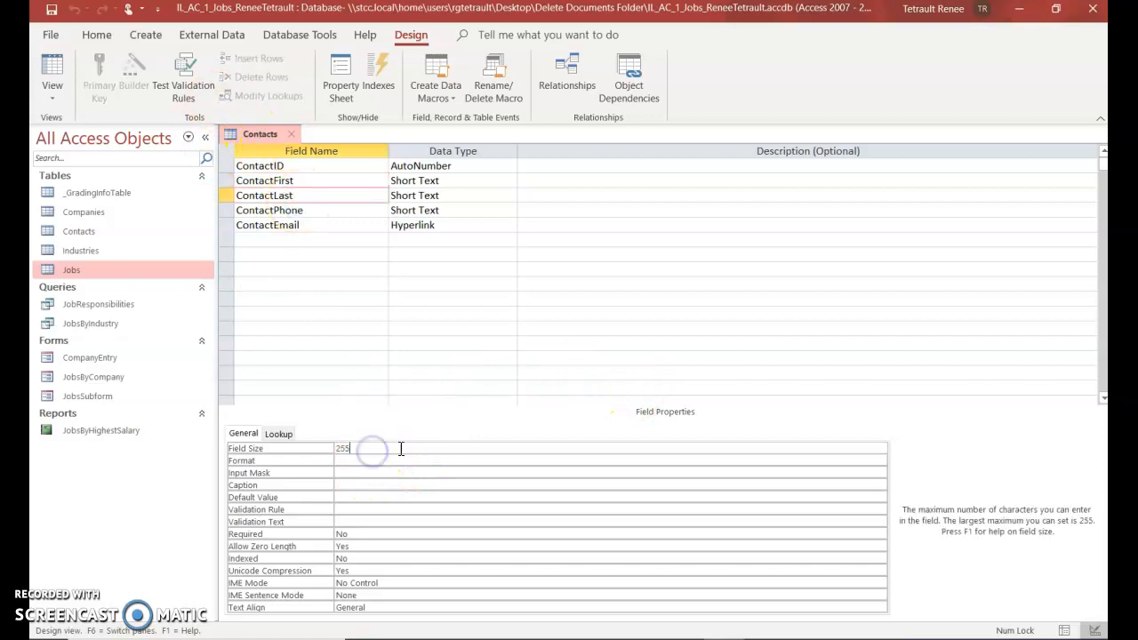
{"action": "type", "text": "20"}
Save the Contacts design, accepting the data-loss warning, and close the table
{"action": "right_click", "coordinate": [251, 135]}
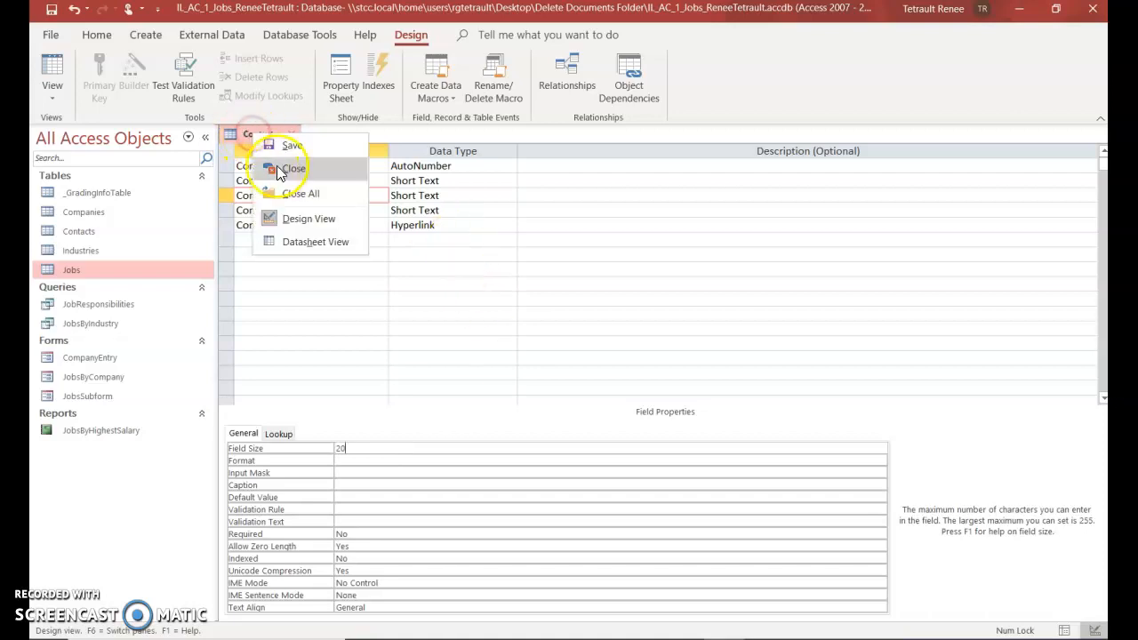
{"action": "left_click", "coordinate": [286, 147]}
{"action": "left_click", "coordinate": [531, 378]}
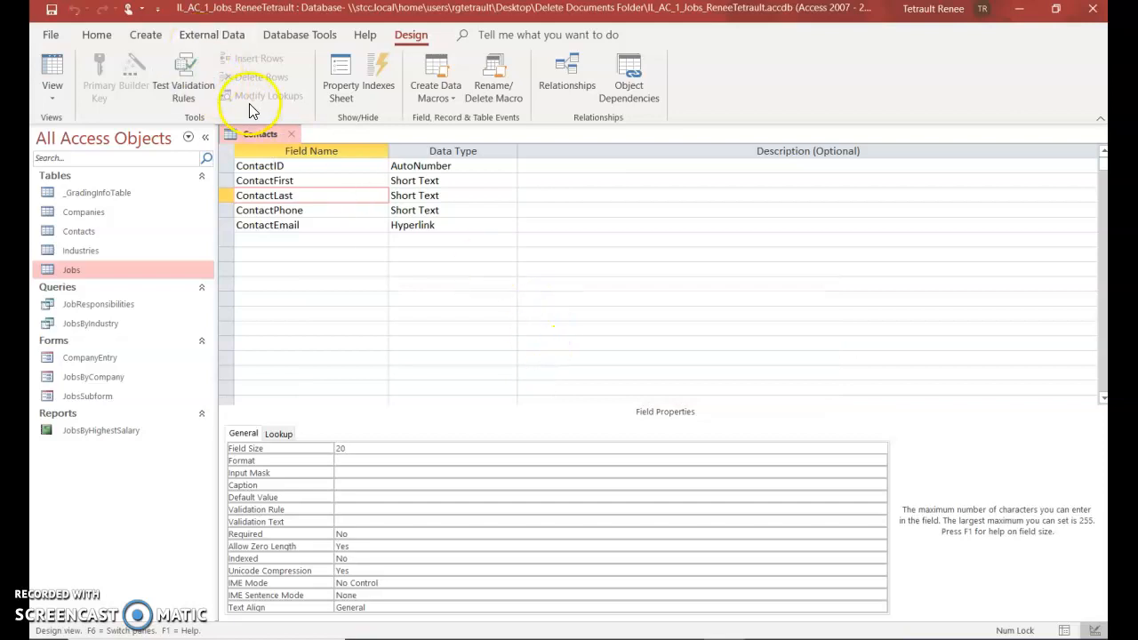
{"action": "right_click", "coordinate": [260, 134]}
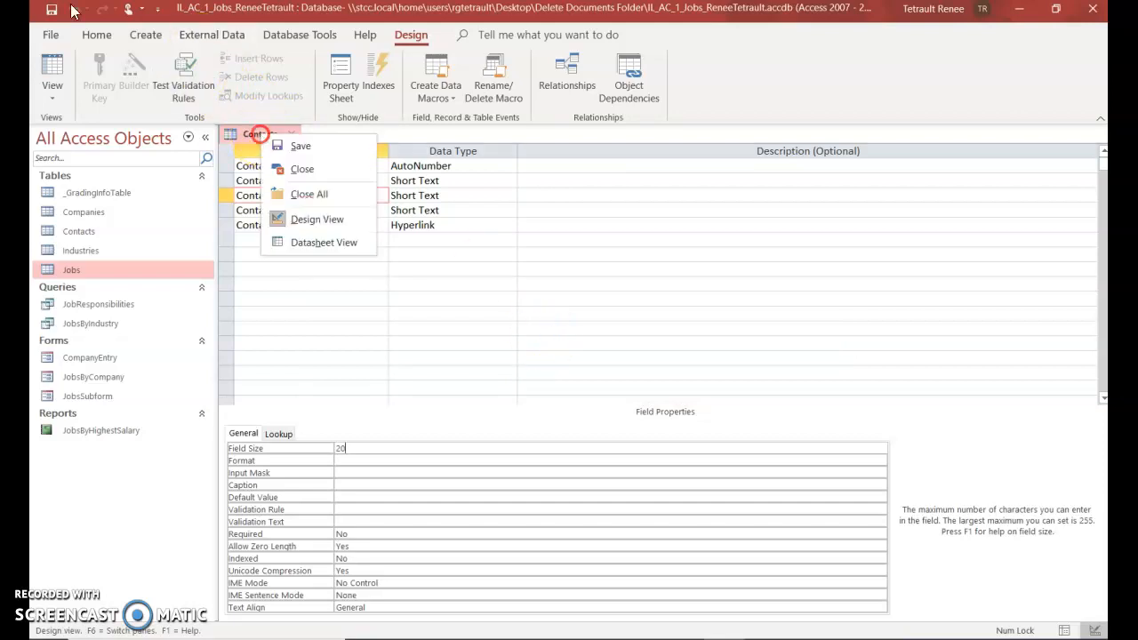
{"action": "left_click", "coordinate": [286, 175]}
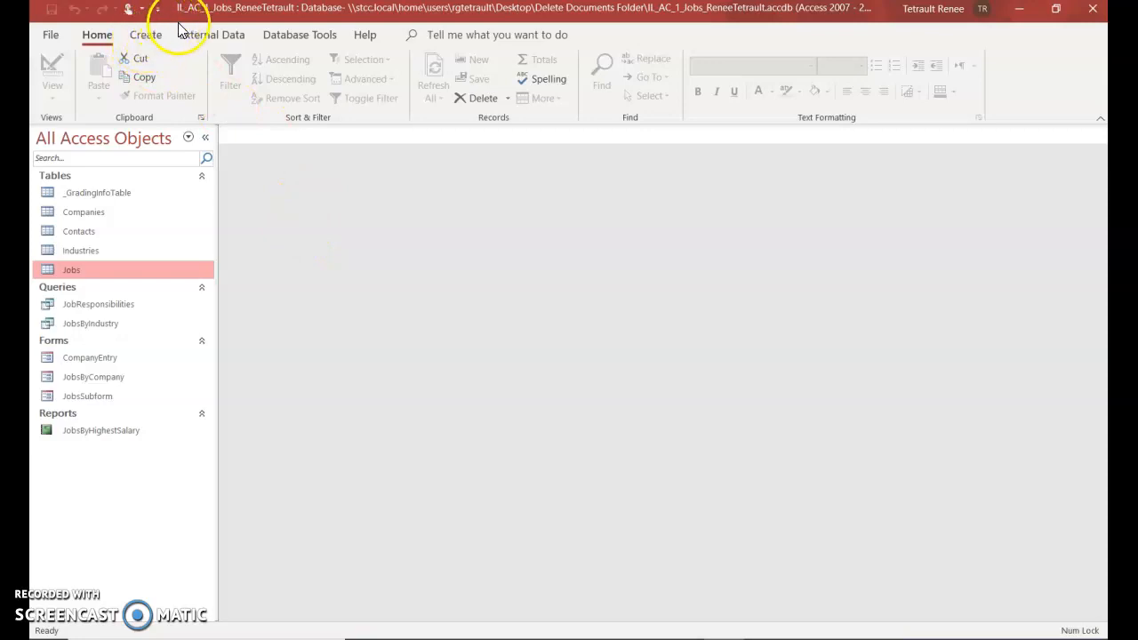
Start a new query with the Simple Query Wizard
{"action": "left_click", "coordinate": [148, 39]}
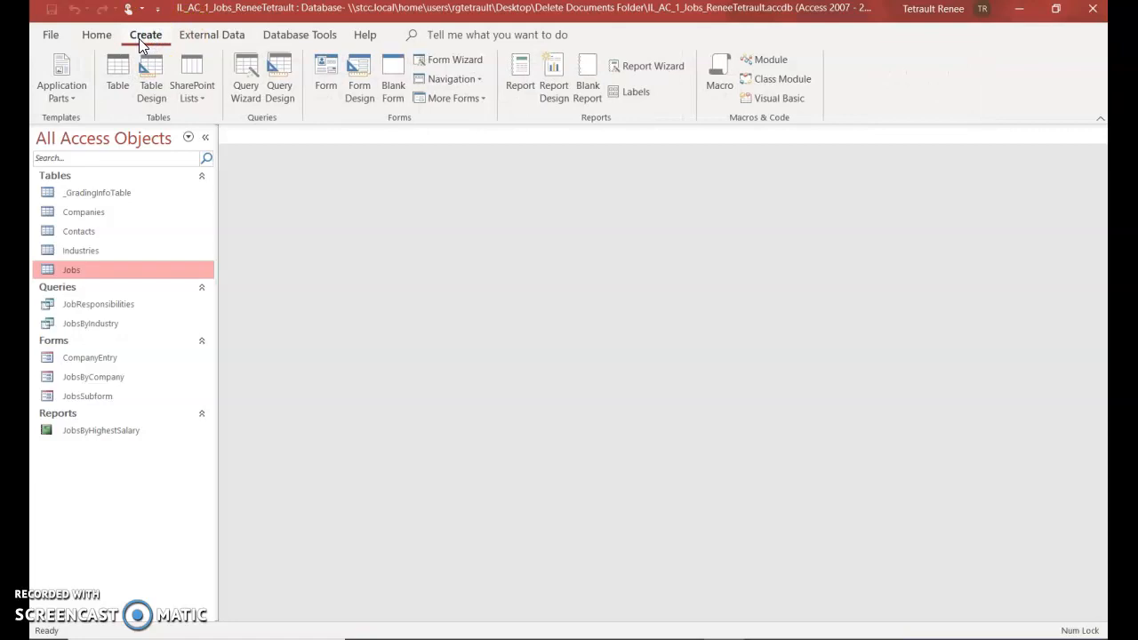
{"action": "left_click", "coordinate": [247, 75]}
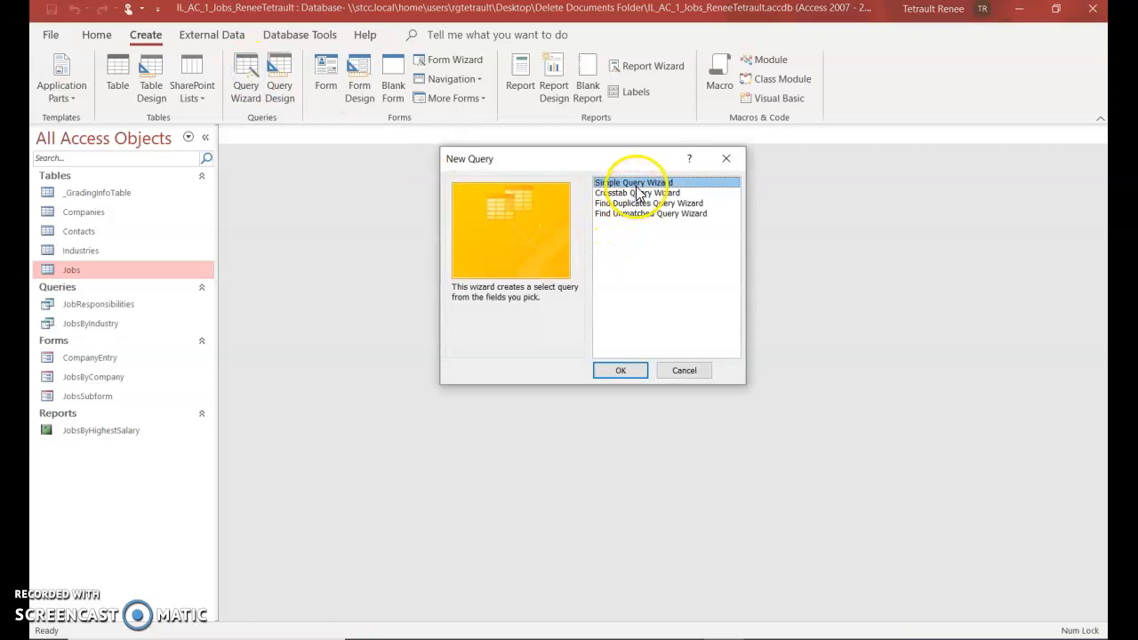
{"action": "left_click", "coordinate": [614, 373]}
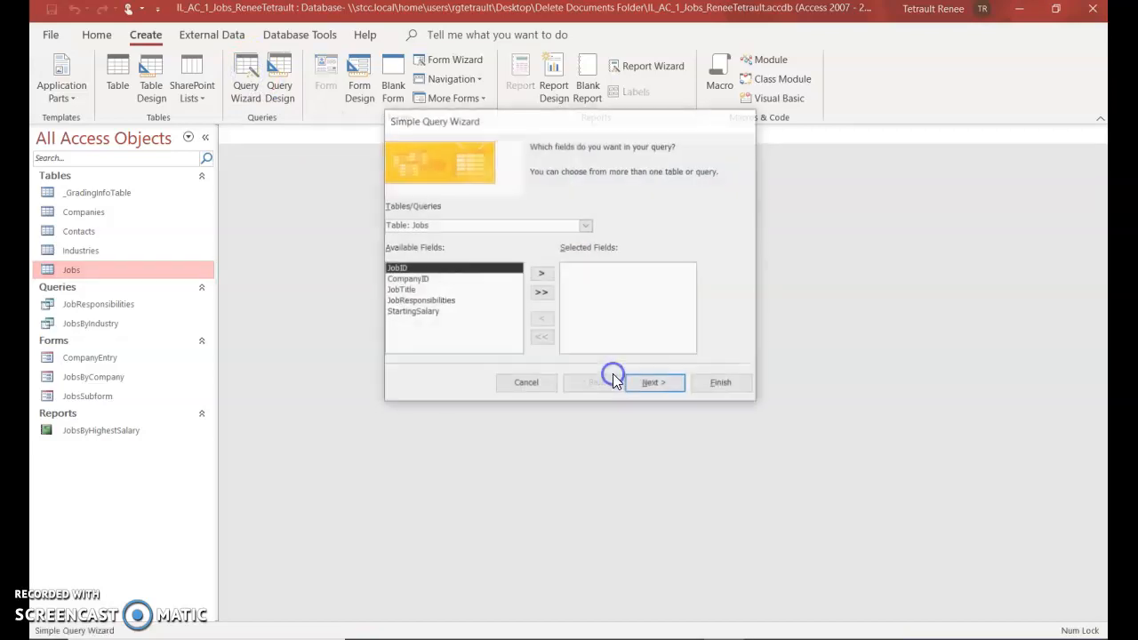
Add the State field from the Companies table to the query
{"action": "left_click", "coordinate": [435, 227]}
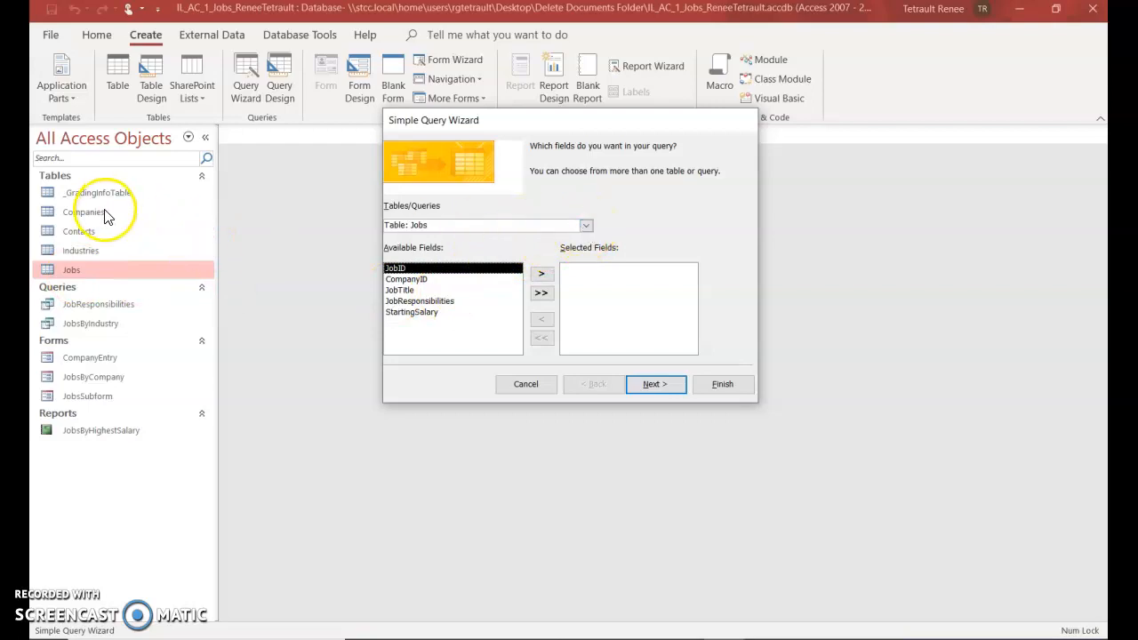
{"action": "left_click", "coordinate": [586, 225]}
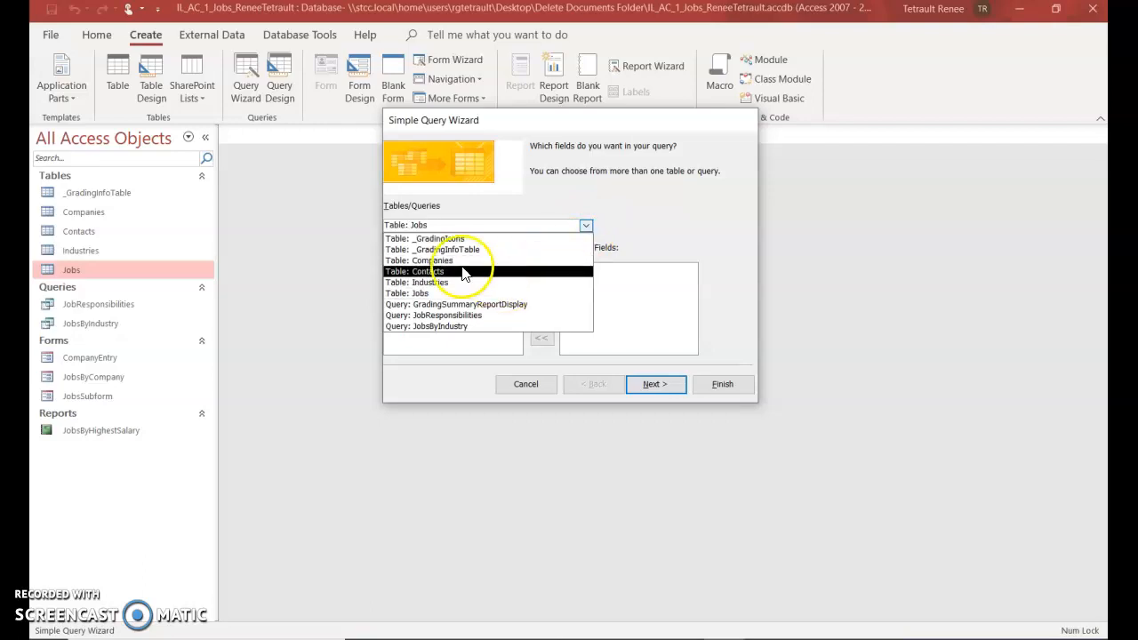
{"action": "left_click", "coordinate": [448, 261]}
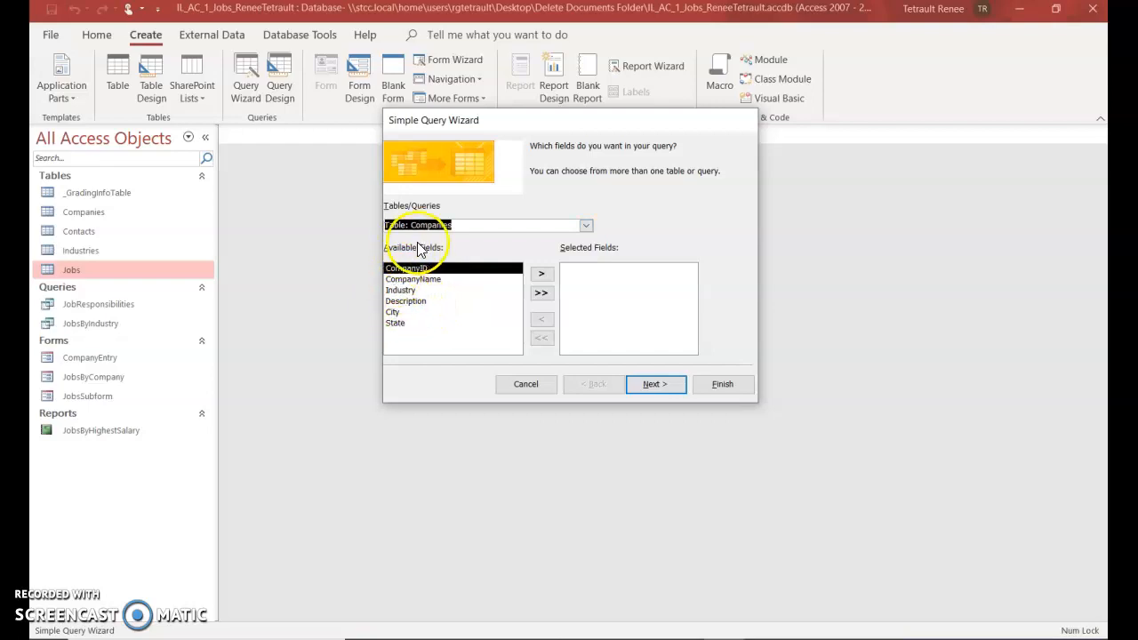
{"action": "left_click", "coordinate": [400, 324]}
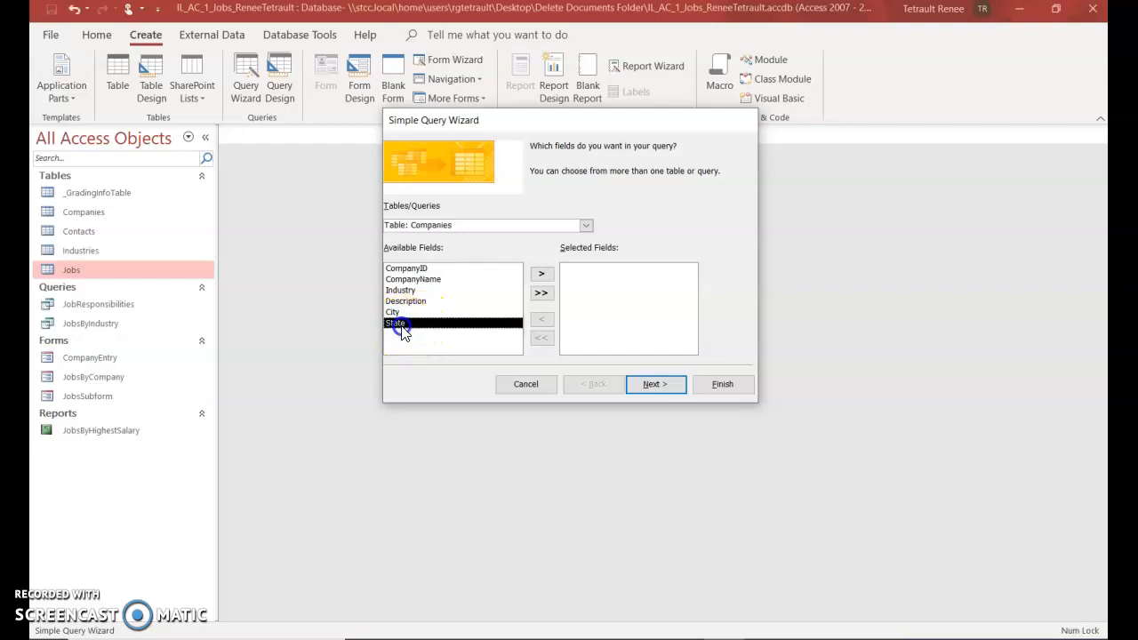
{"action": "left_click", "coordinate": [542, 275]}
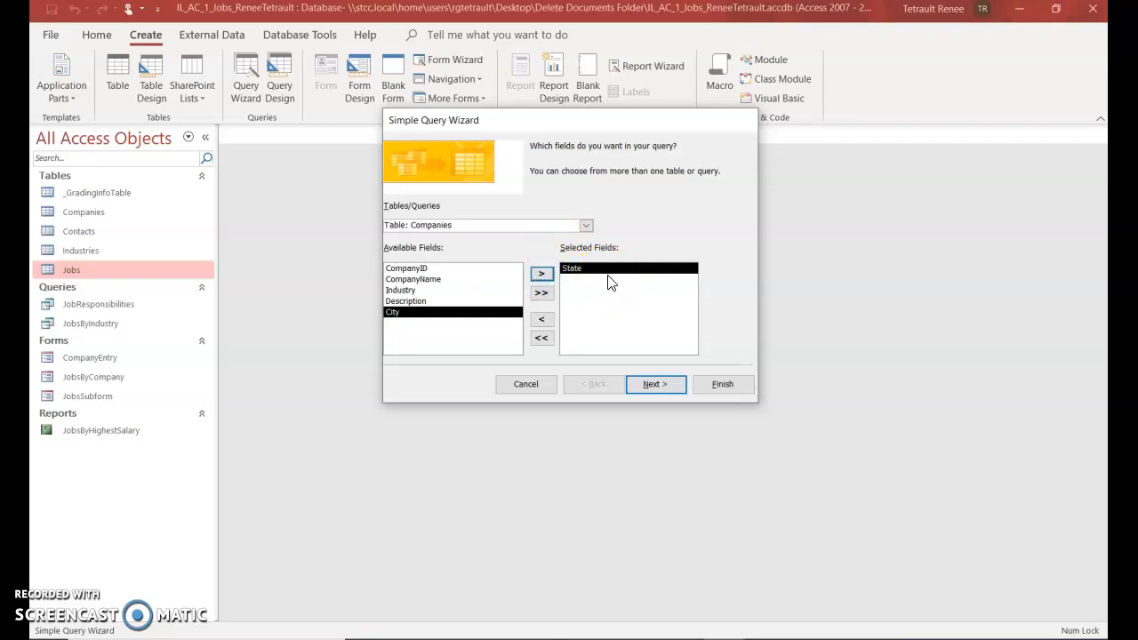
Add JobTitle and StartingSalary from the Jobs table and go to the next page
{"action": "left_click", "coordinate": [586, 225]}
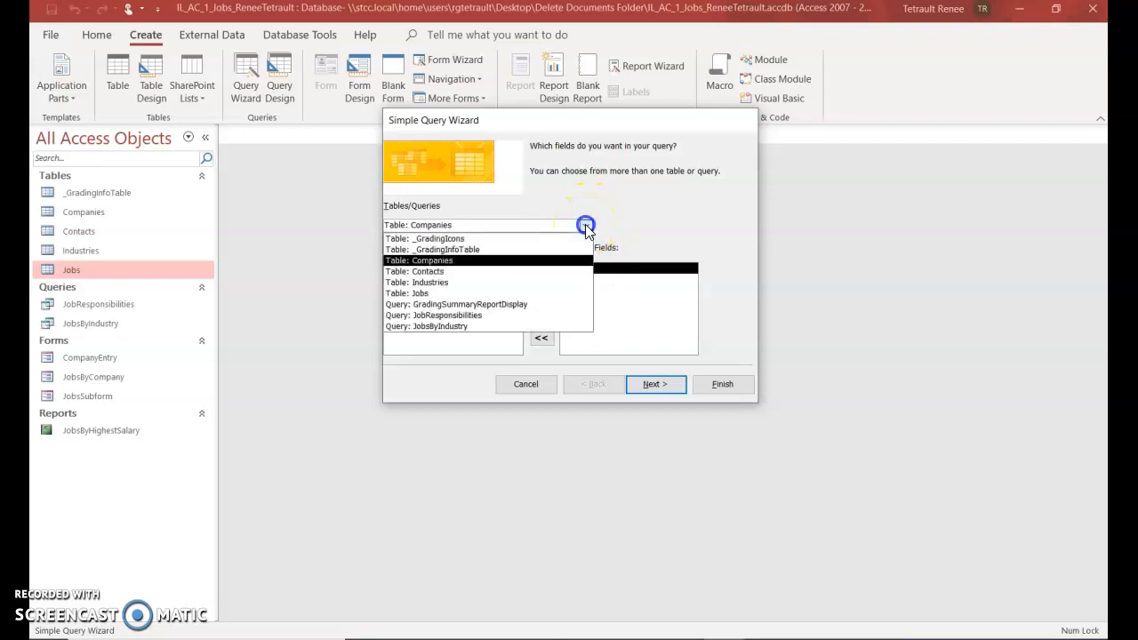
{"action": "left_click", "coordinate": [431, 293]}
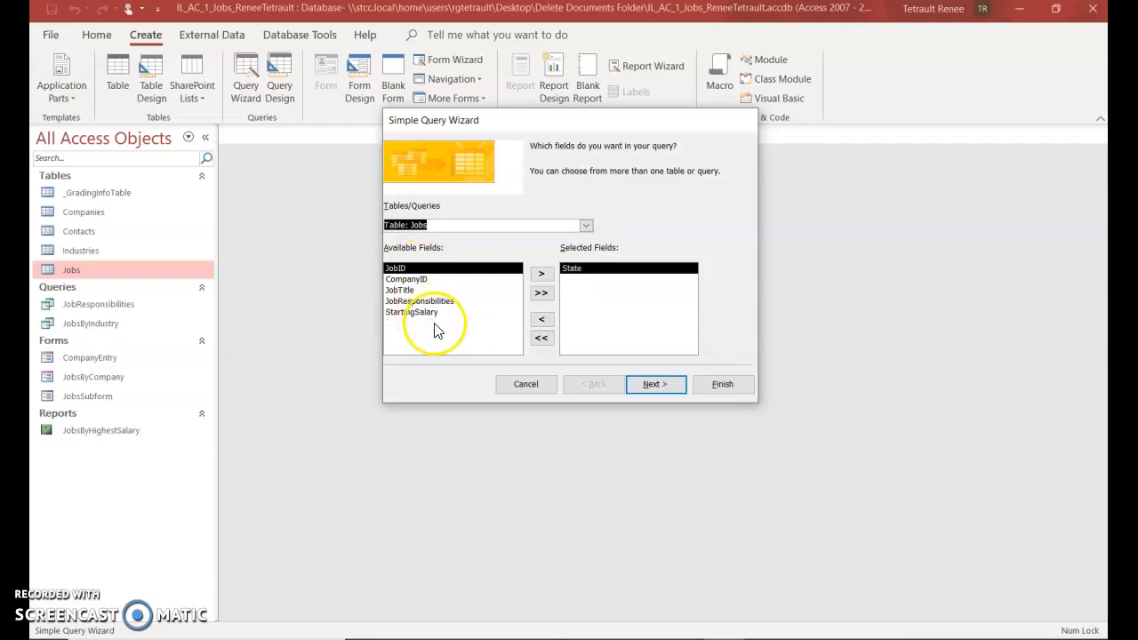
{"action": "left_click", "coordinate": [401, 291]}
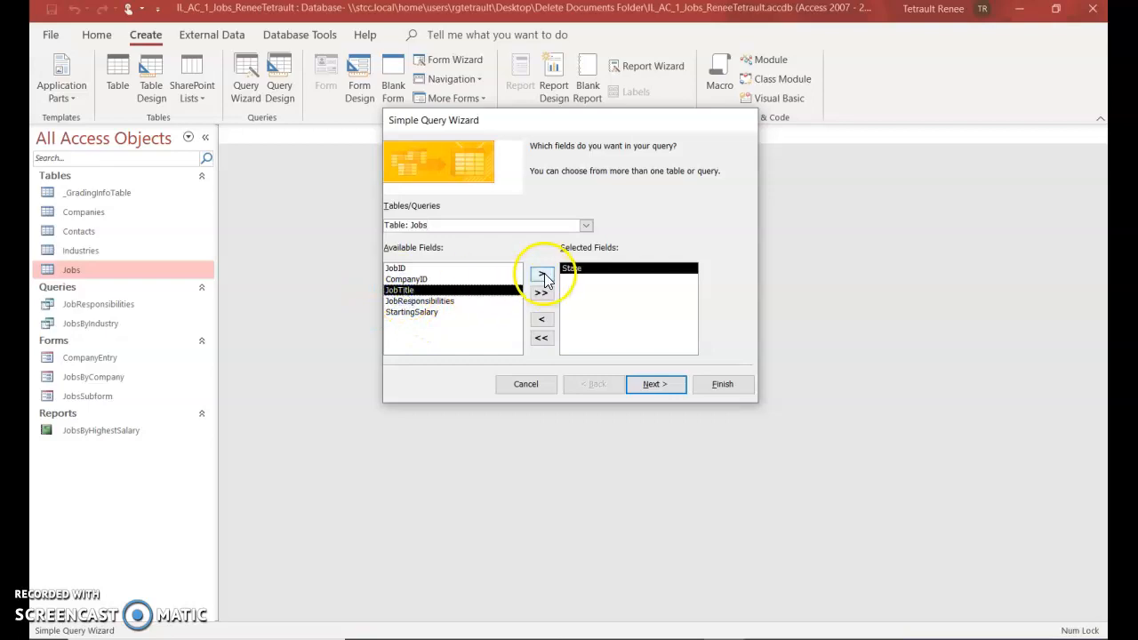
{"action": "left_click", "coordinate": [414, 296]}
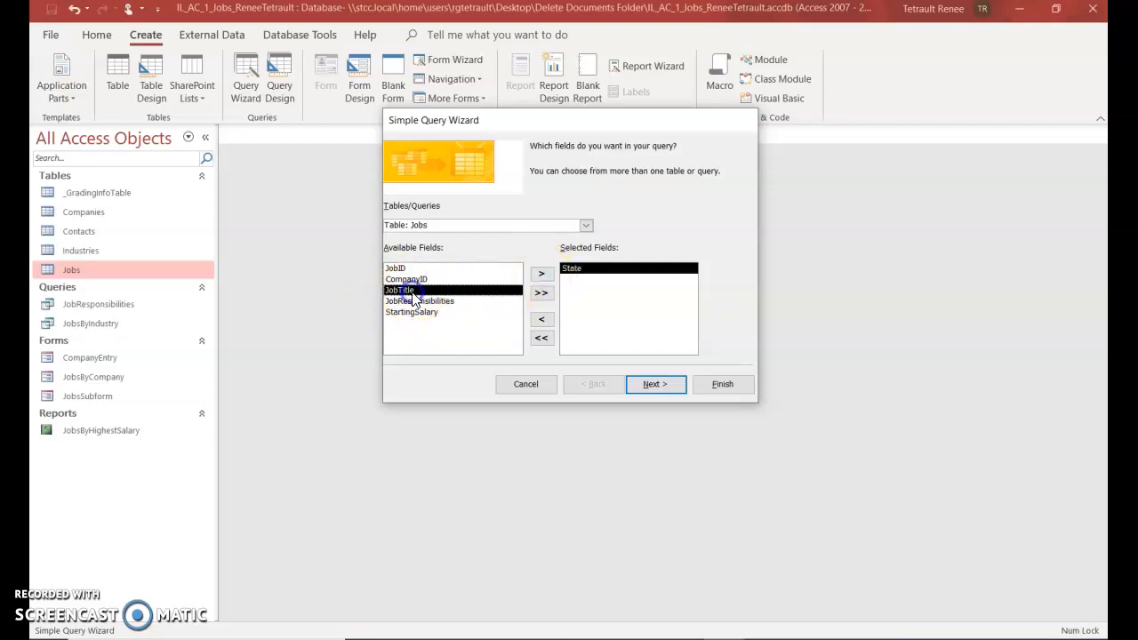
{"action": "double_click", "coordinate": [414, 299]}
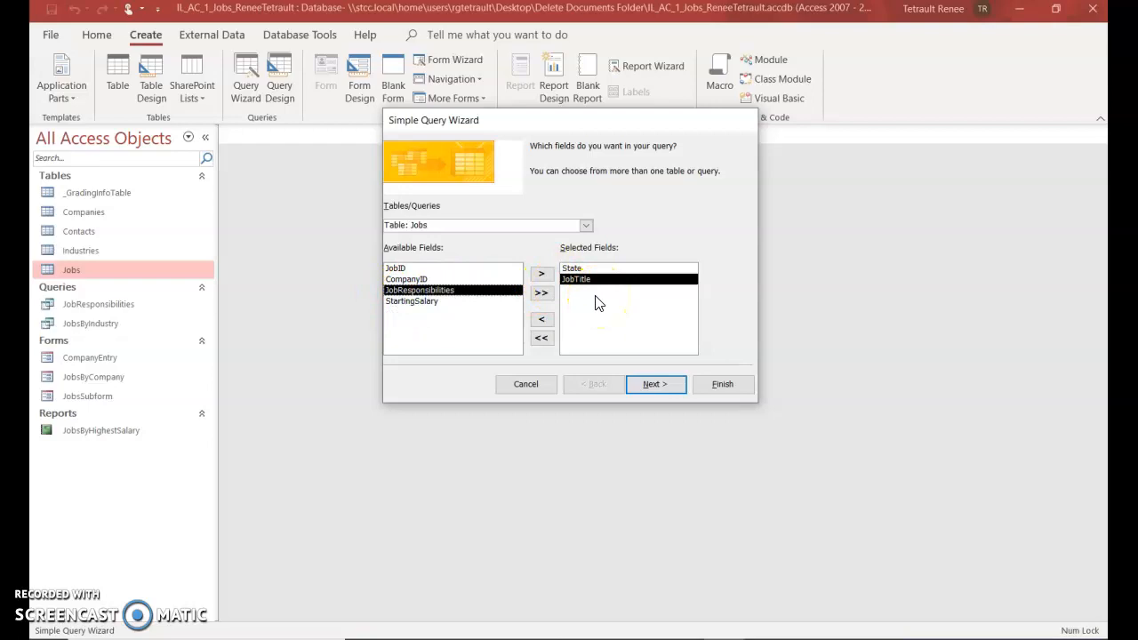
{"action": "double_click", "coordinate": [400, 304]}
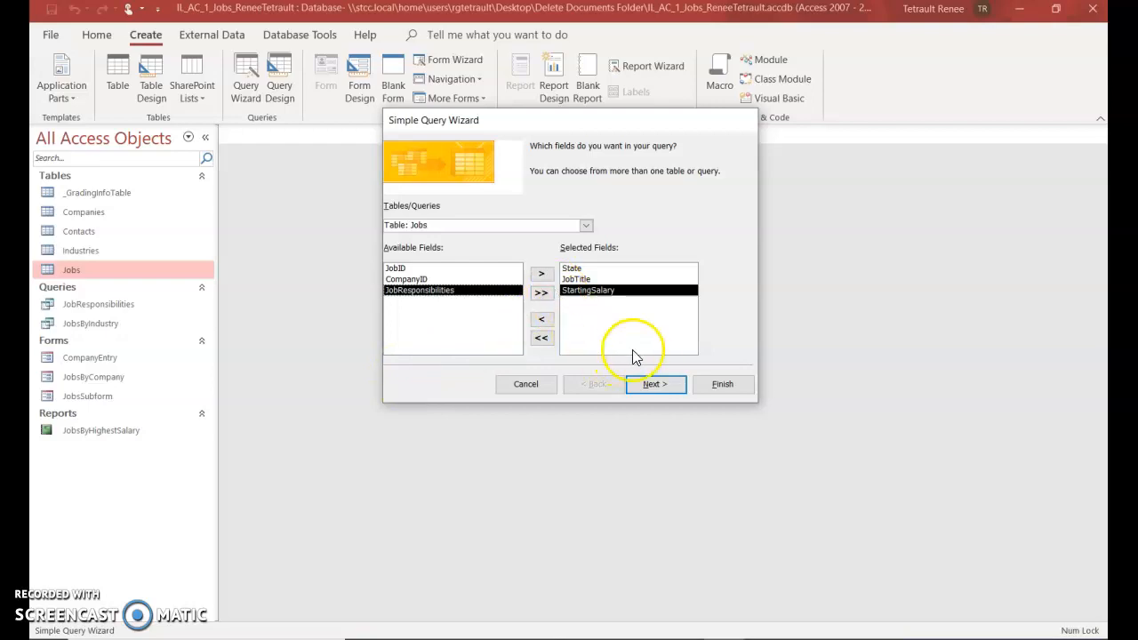
{"action": "left_click", "coordinate": [655, 386]}
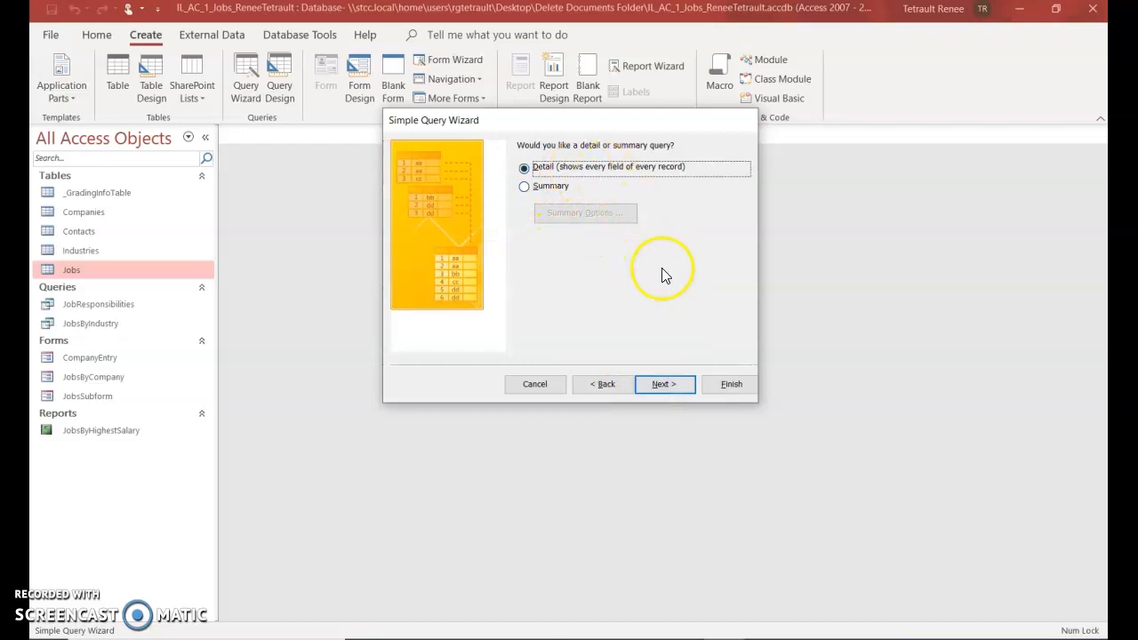
Keep a detail query, title it JobsByState, and finish to open its results
{"action": "left_click", "coordinate": [672, 389]}
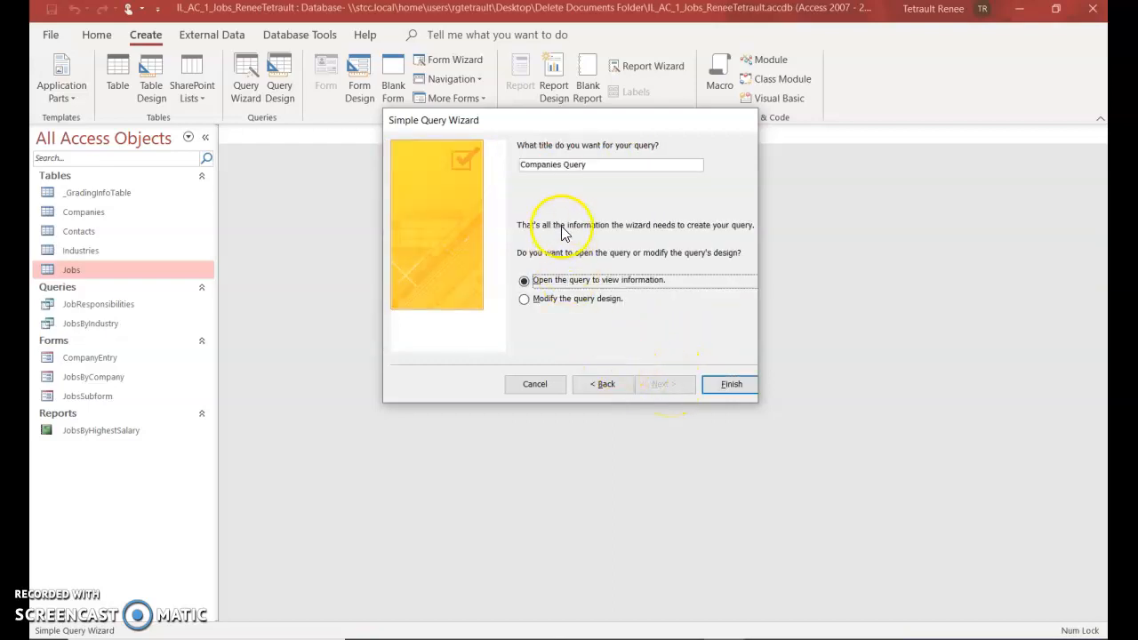
{"action": "left_click_drag", "start_coordinate": [631, 165], "coordinate": [522, 165]}
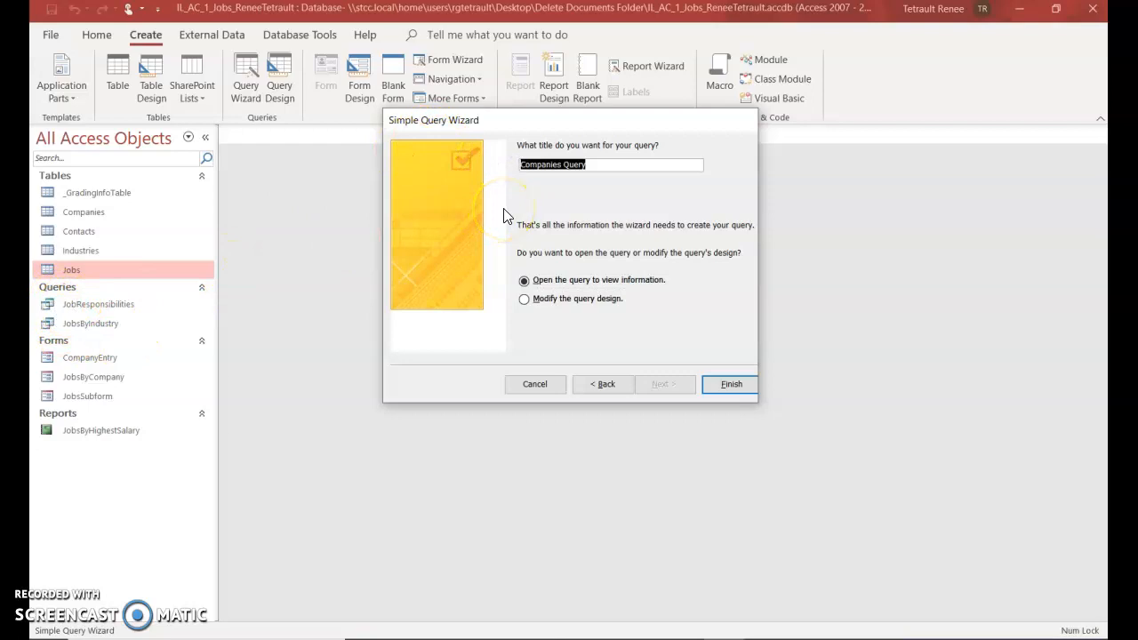
{"action": "type", "text": "JobsByState"}
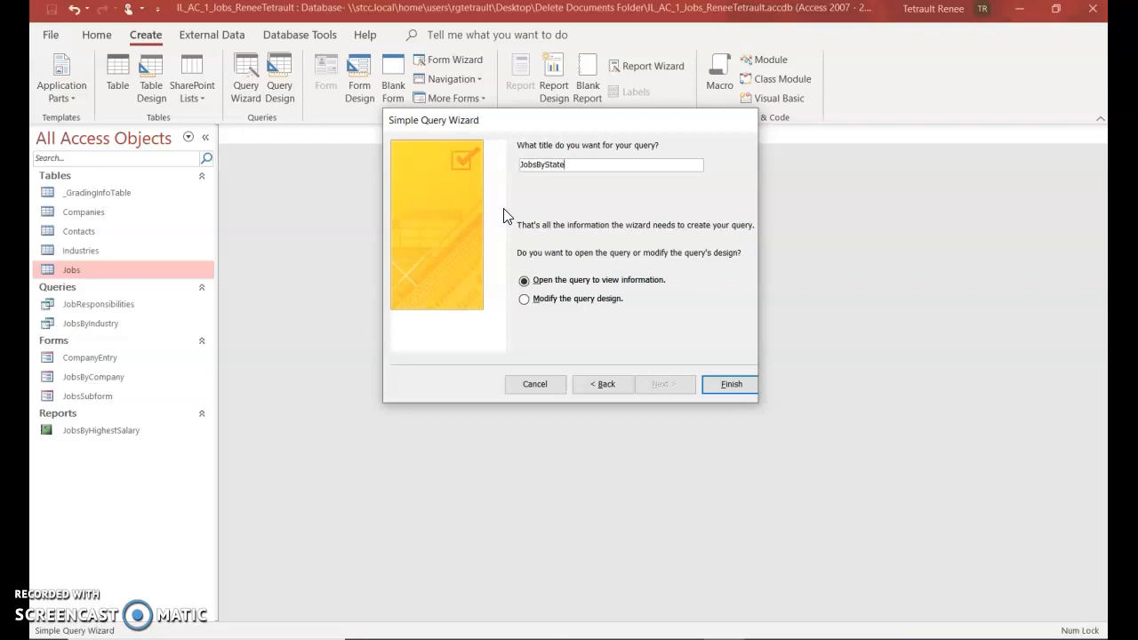
{"action": "left_click", "coordinate": [714, 385]}
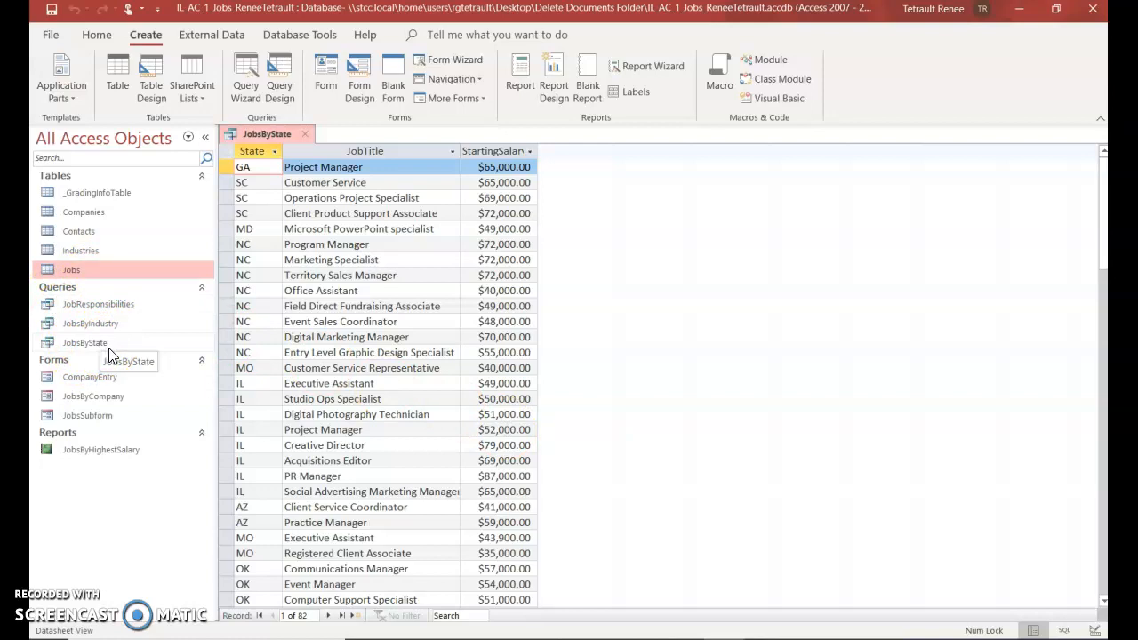
Sort the query results ascending by the State and JobTitle columns
{"action": "left_click", "coordinate": [253, 151]}
{"action": "left_click_drag", "start_coordinate": [253, 152], "coordinate": [317, 153]}
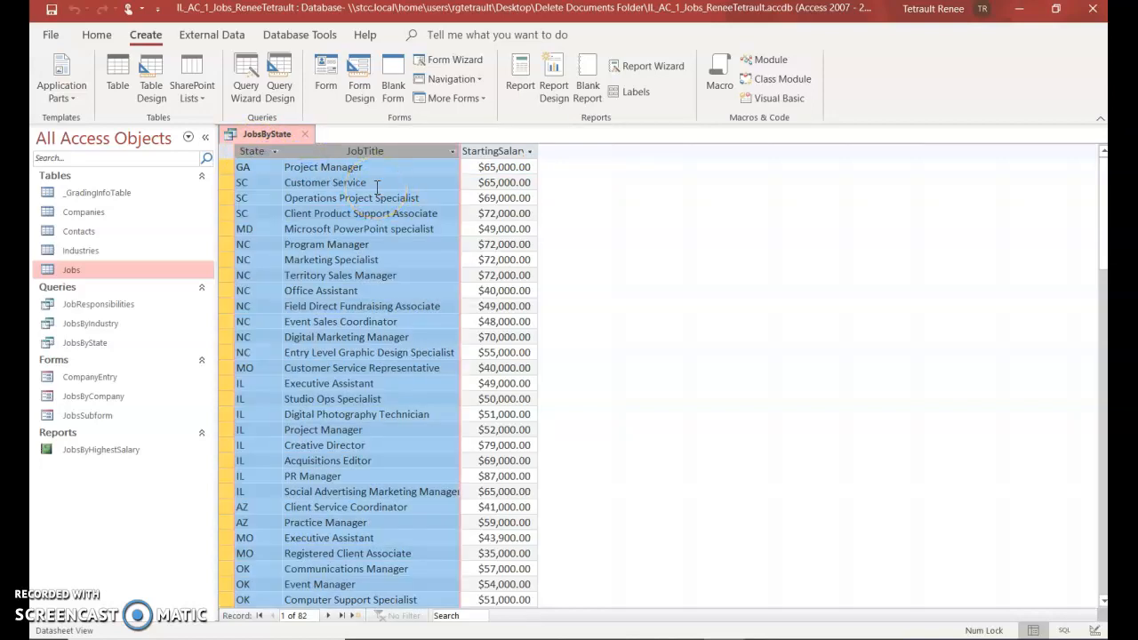
{"action": "left_click", "coordinate": [87, 39]}
{"action": "left_click", "coordinate": [97, 36]}
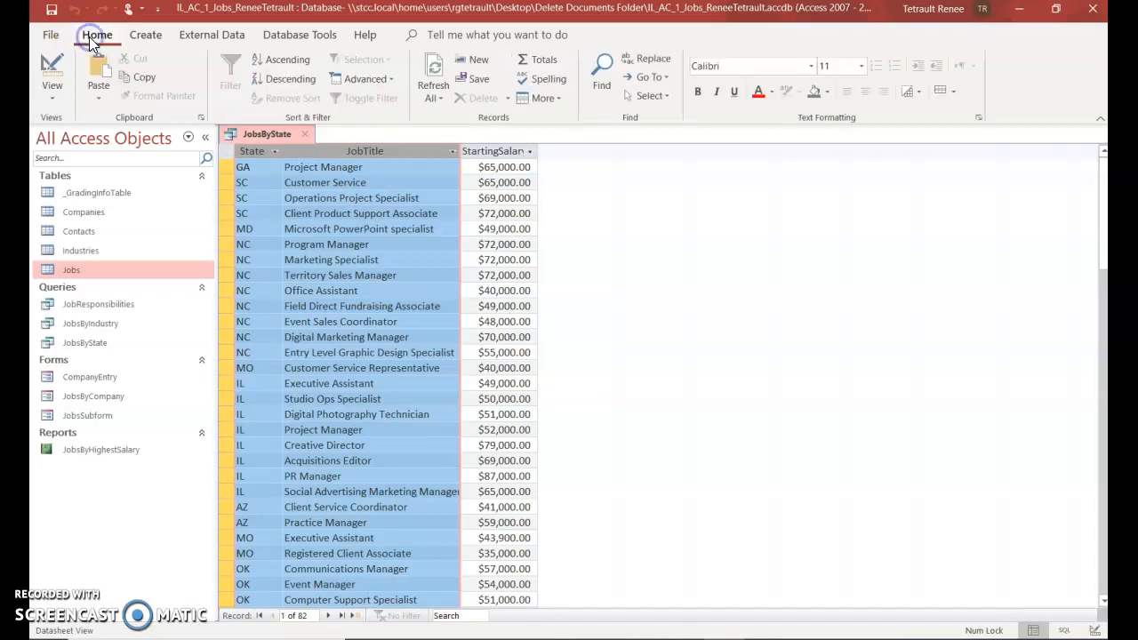
{"action": "left_click", "coordinate": [275, 61]}
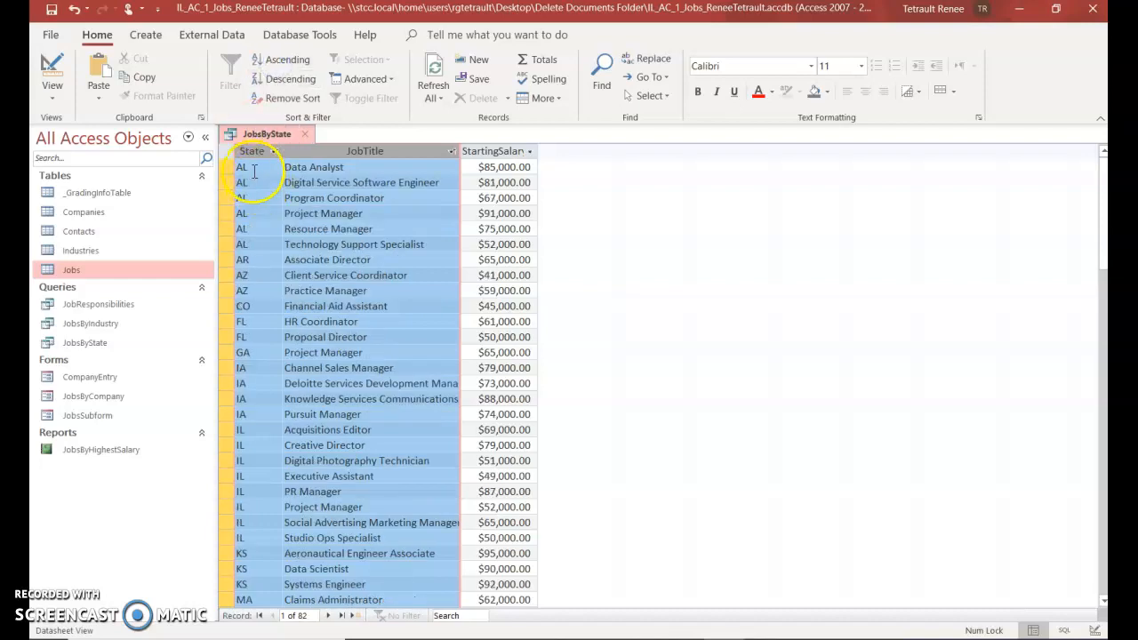
{"action": "left_click", "coordinate": [258, 168]}
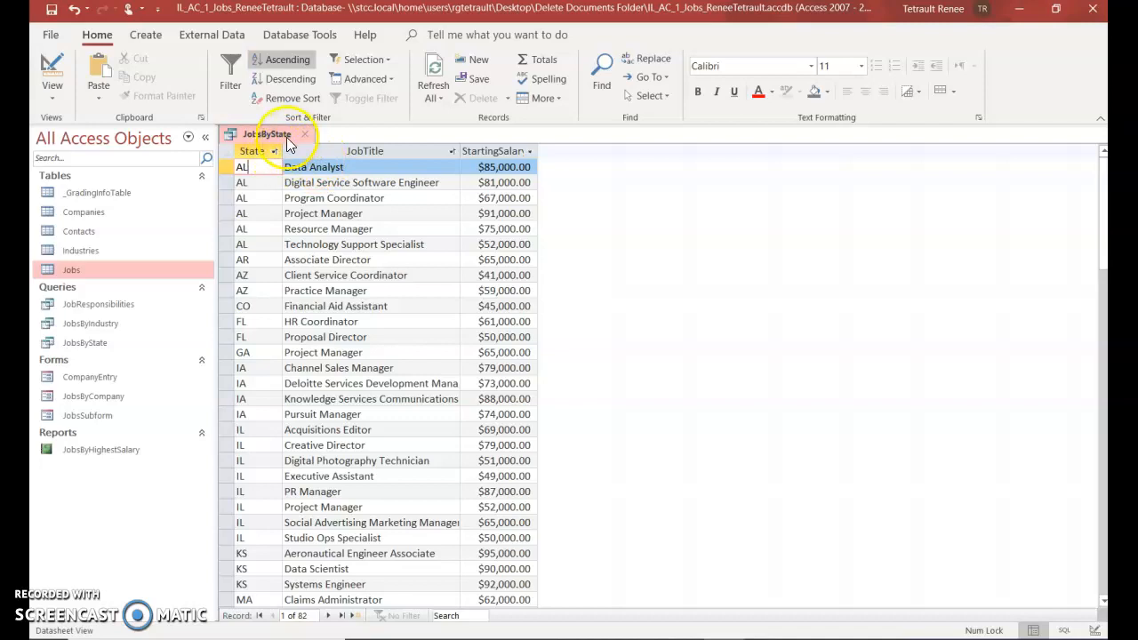
Close JobsByState, saving the sort into its design
{"action": "right_click", "coordinate": [289, 145]}
{"action": "left_click", "coordinate": [301, 172]}
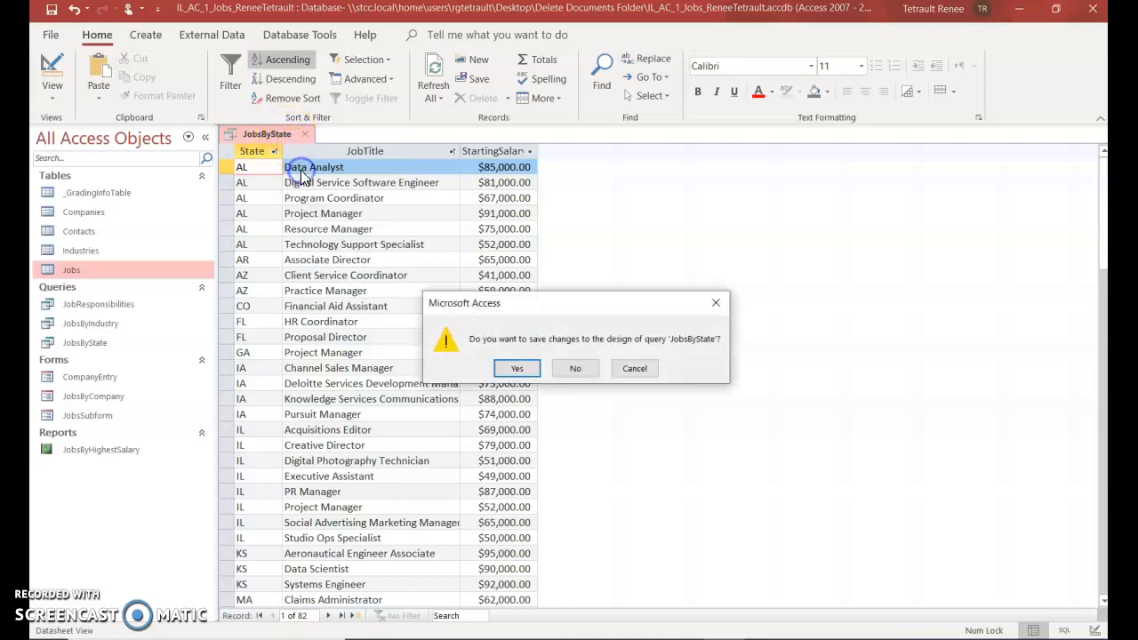
{"action": "left_click", "coordinate": [517, 368]}
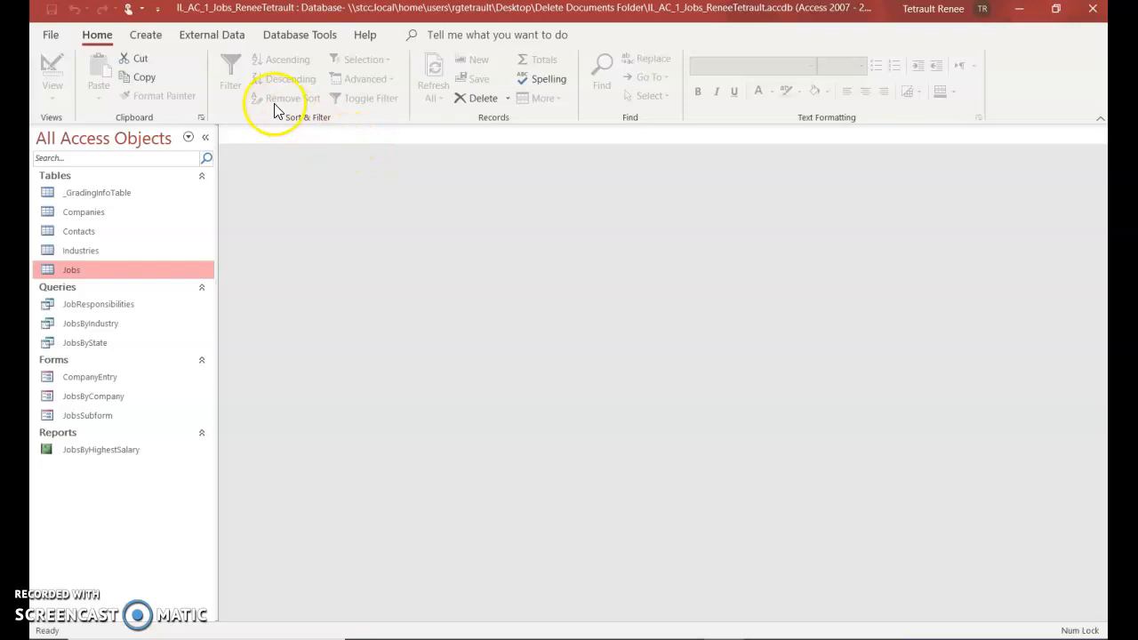
Build a columnar ContactEntry form containing all Contacts fields with the Form Wizard
{"action": "left_click", "coordinate": [142, 33]}
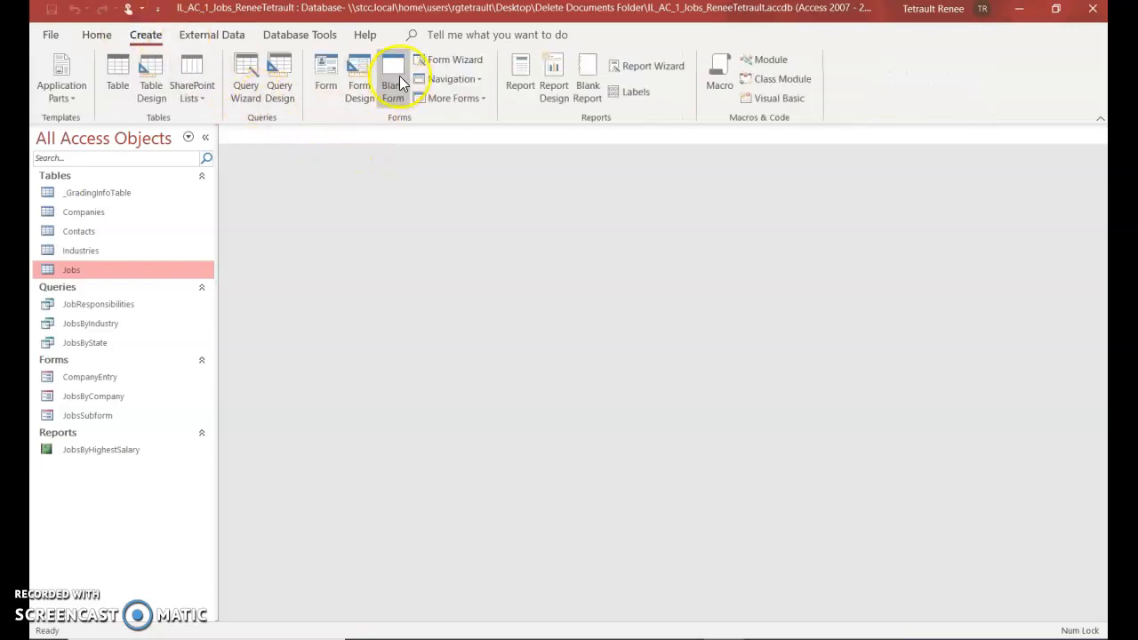
{"action": "left_click", "coordinate": [469, 69]}
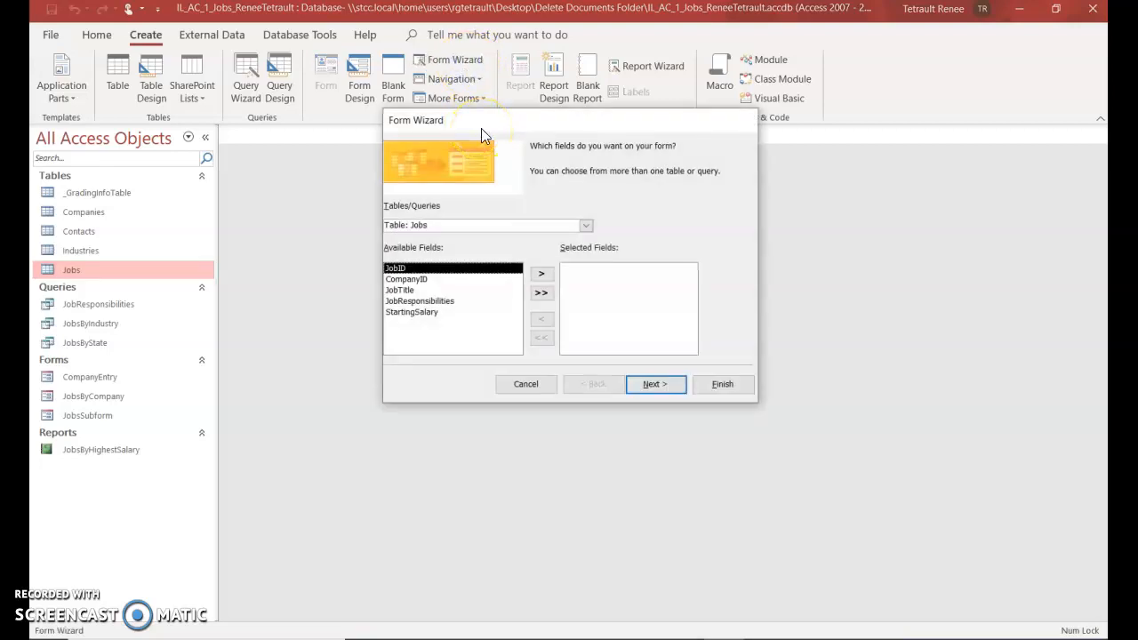
{"action": "left_click", "coordinate": [586, 227]}
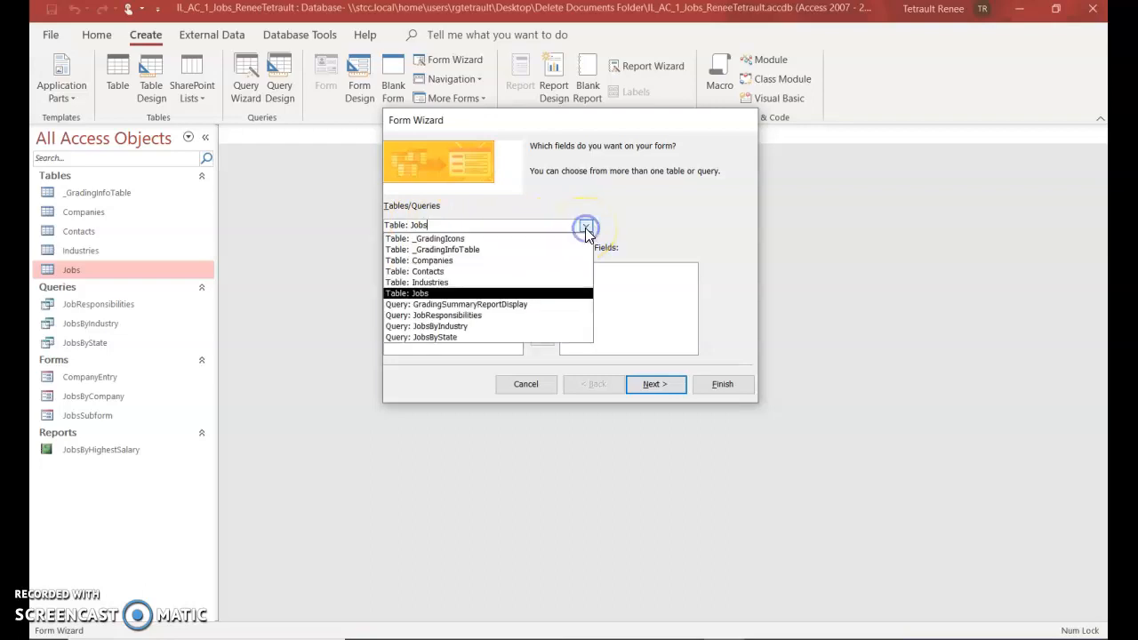
{"action": "left_click", "coordinate": [473, 271]}
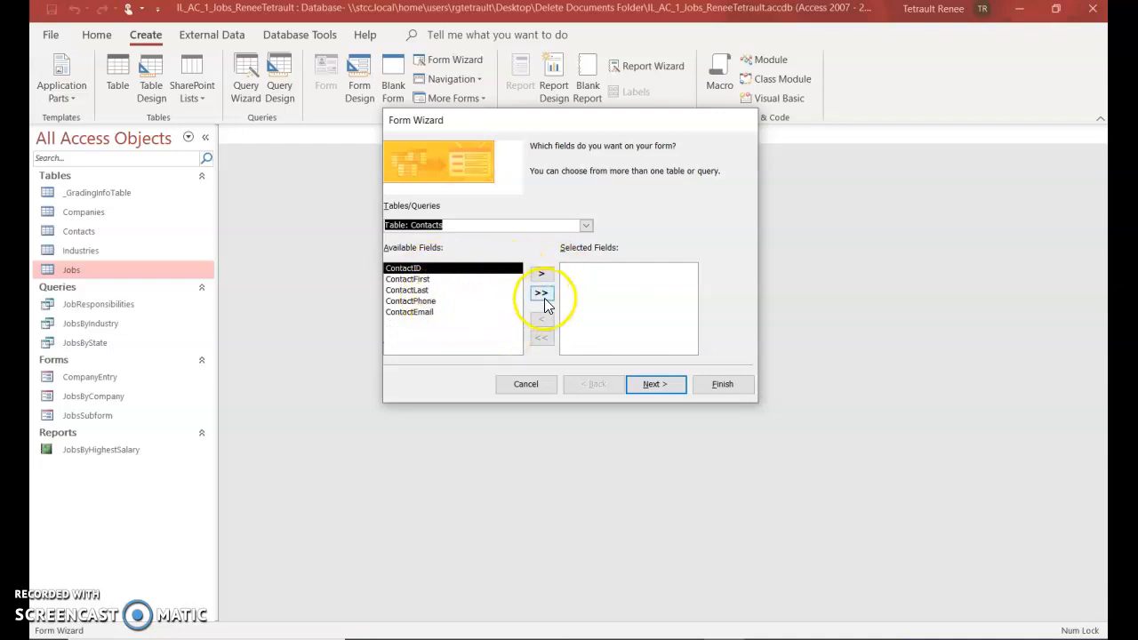
{"action": "left_click", "coordinate": [542, 294]}
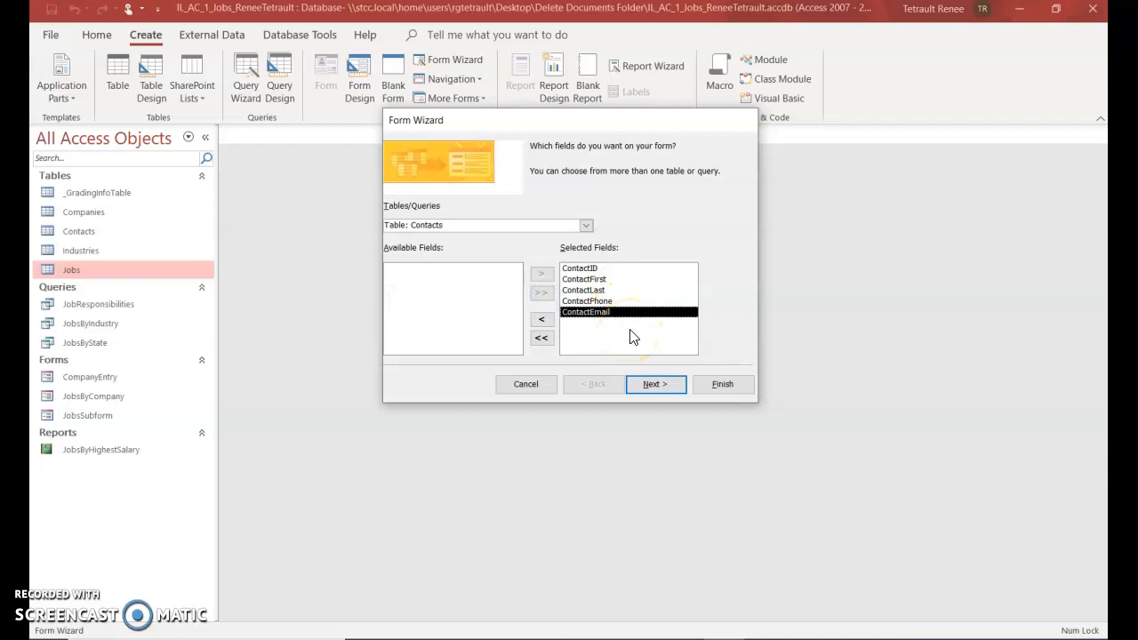
{"action": "left_click", "coordinate": [656, 386]}
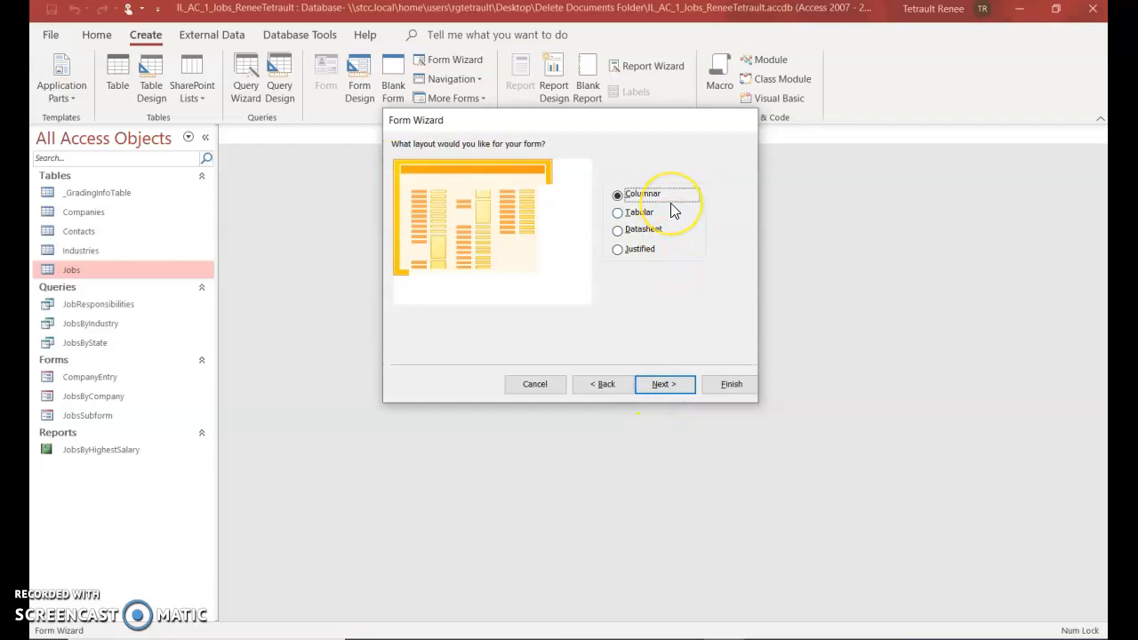
{"action": "left_click", "coordinate": [661, 386]}
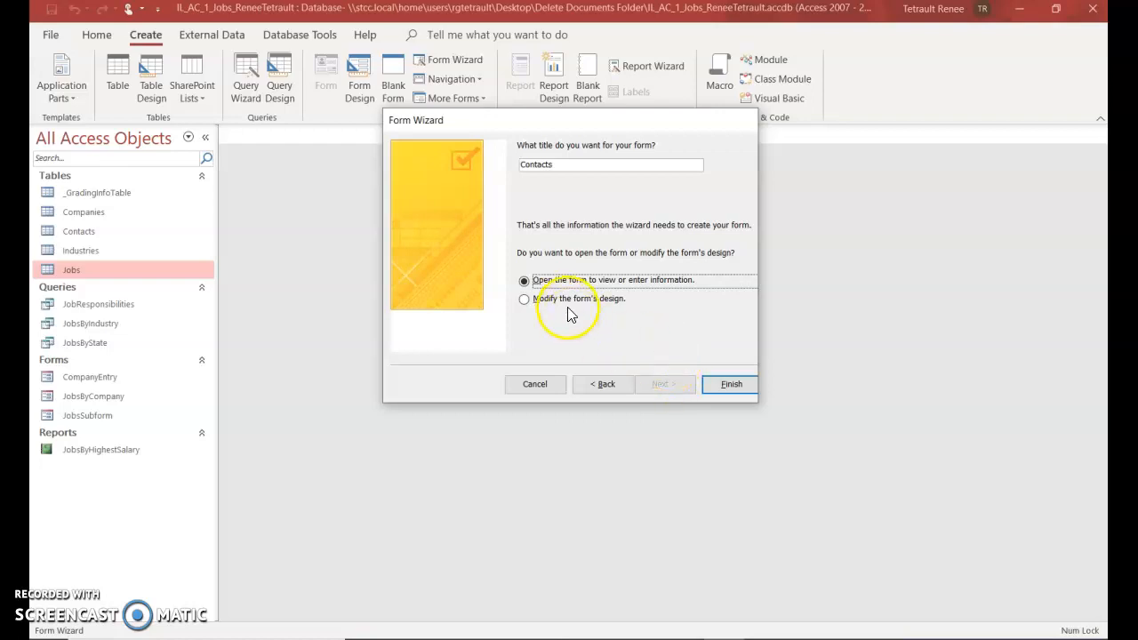
{"action": "left_click", "coordinate": [589, 169]}
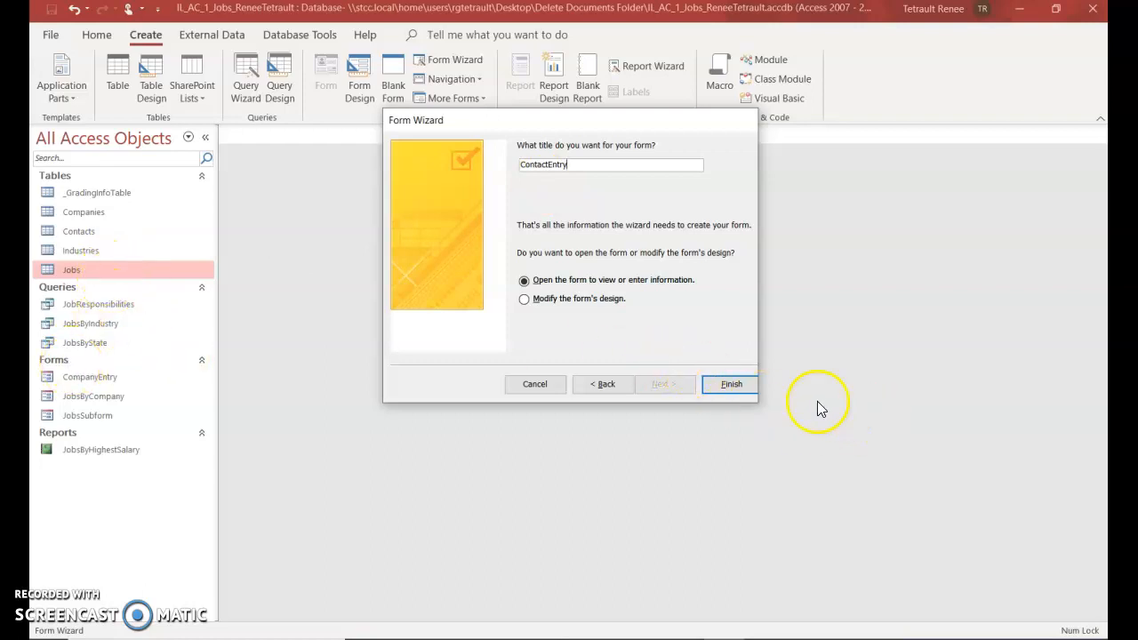
{"action": "left_click", "coordinate": [732, 385]}
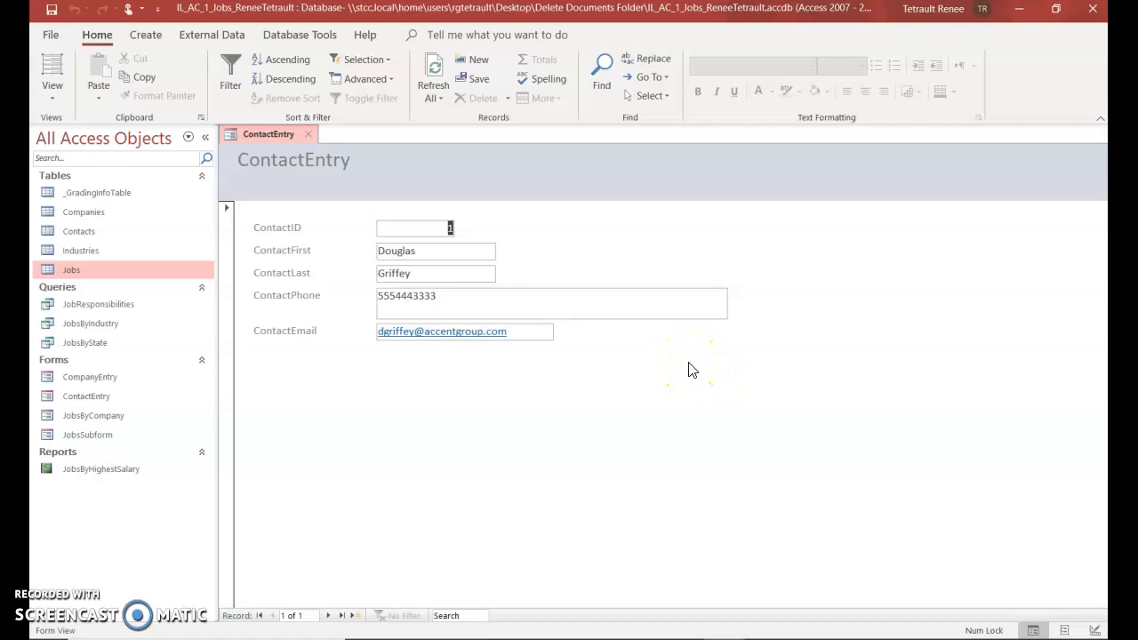
Add a new contact record with the contact's name, phone number and e-mail address
{"action": "left_click", "coordinate": [353, 617]}
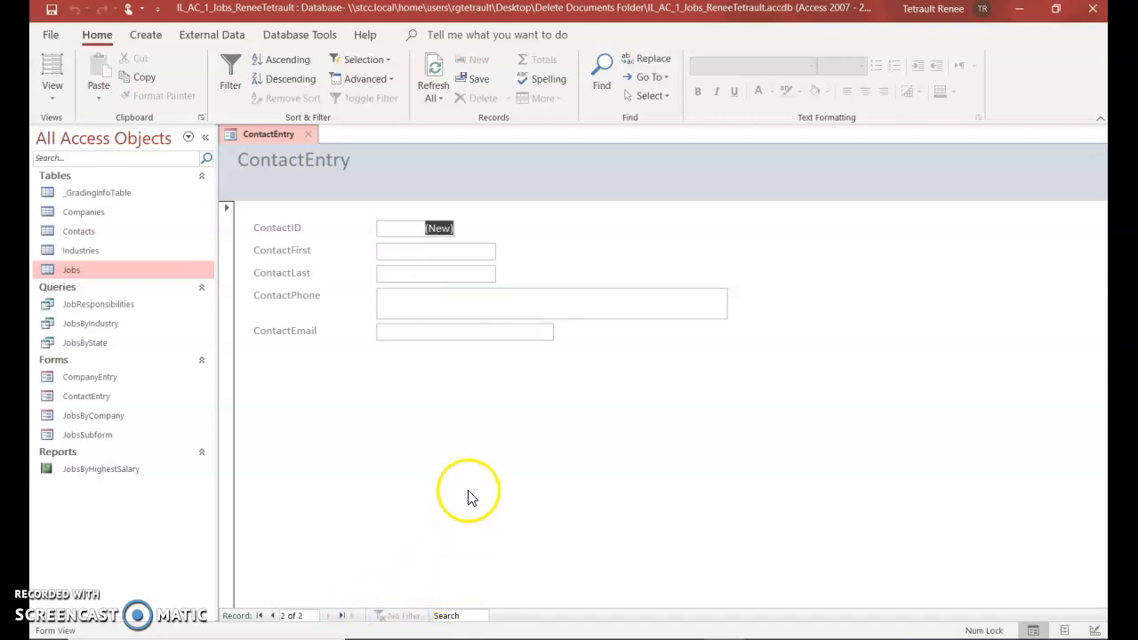
{"action": "left_click", "coordinate": [459, 261]}
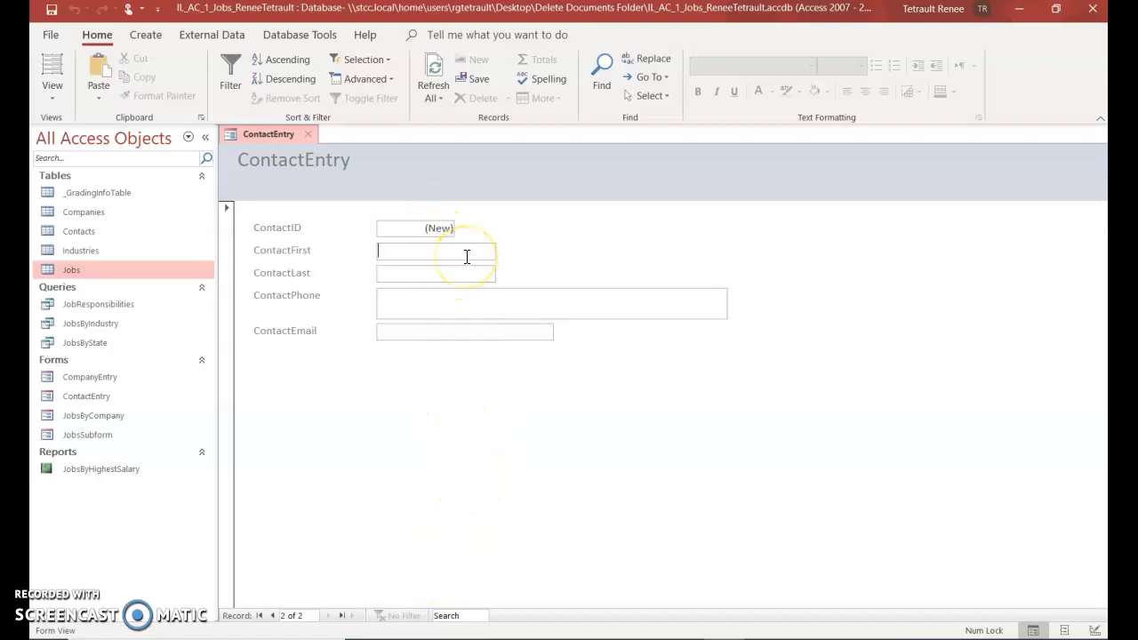
{"action": "key", "text": "Tab"}
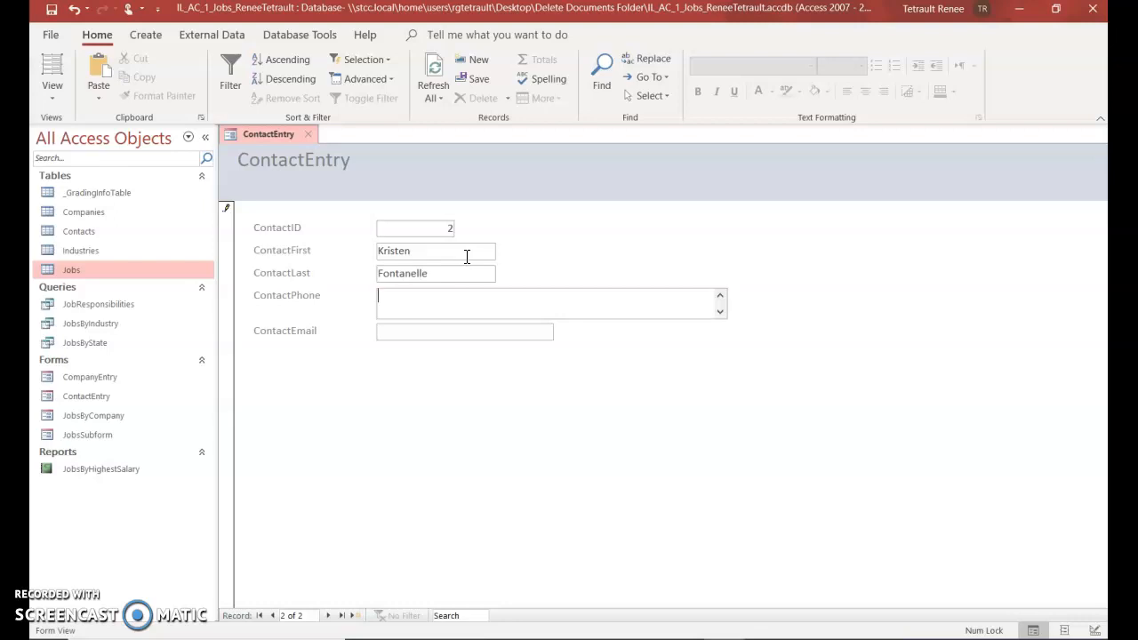
{"action": "type", "text": "5556667777"}
{"action": "key", "text": "Tab"}
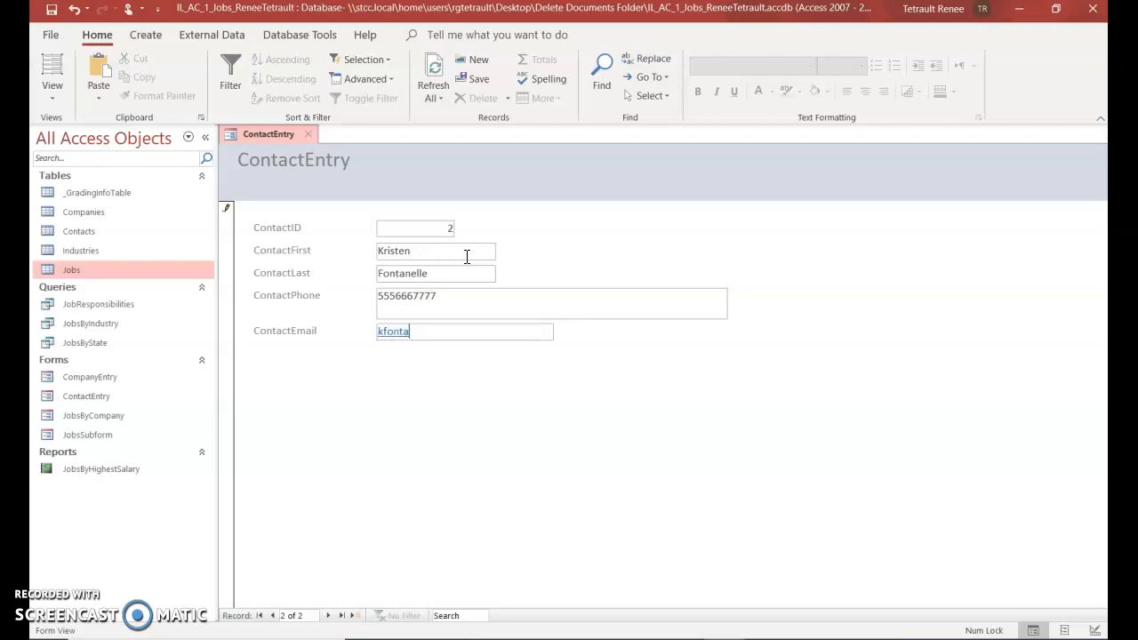
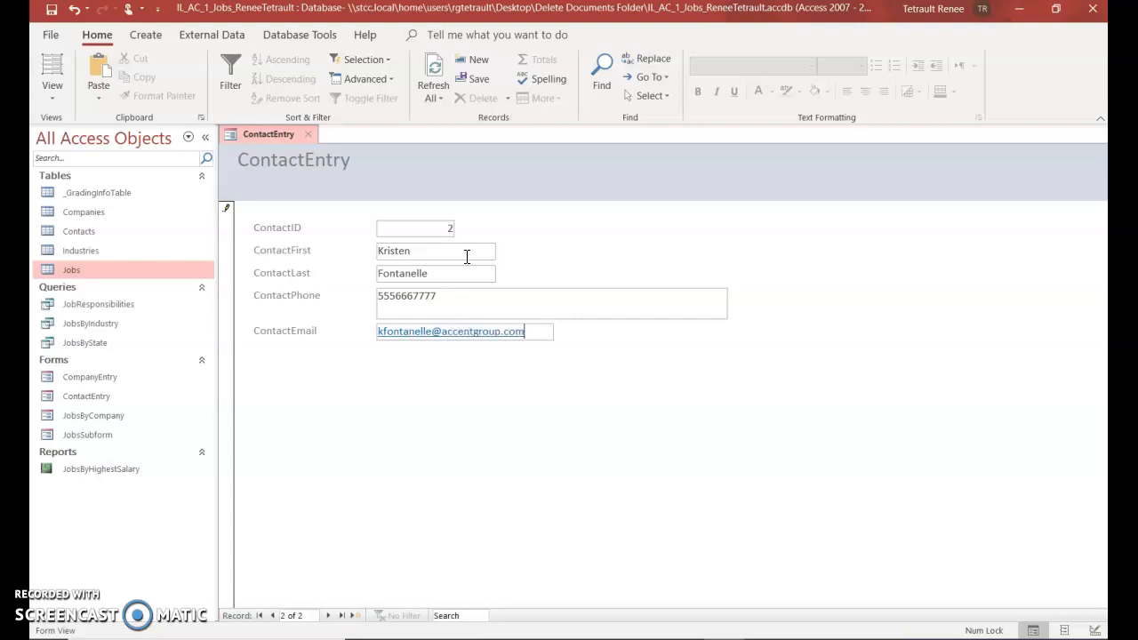
{"action": "left_click", "coordinate": [483, 266]}
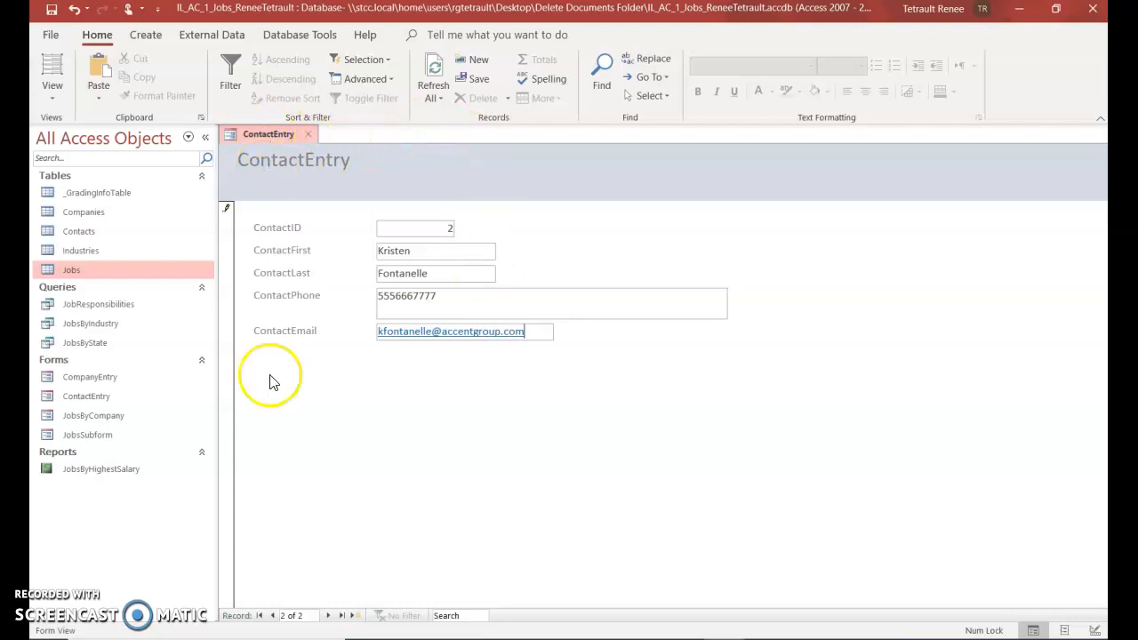
Replace record 1's first name with its shorter form
{"action": "left_click", "coordinate": [273, 615]}
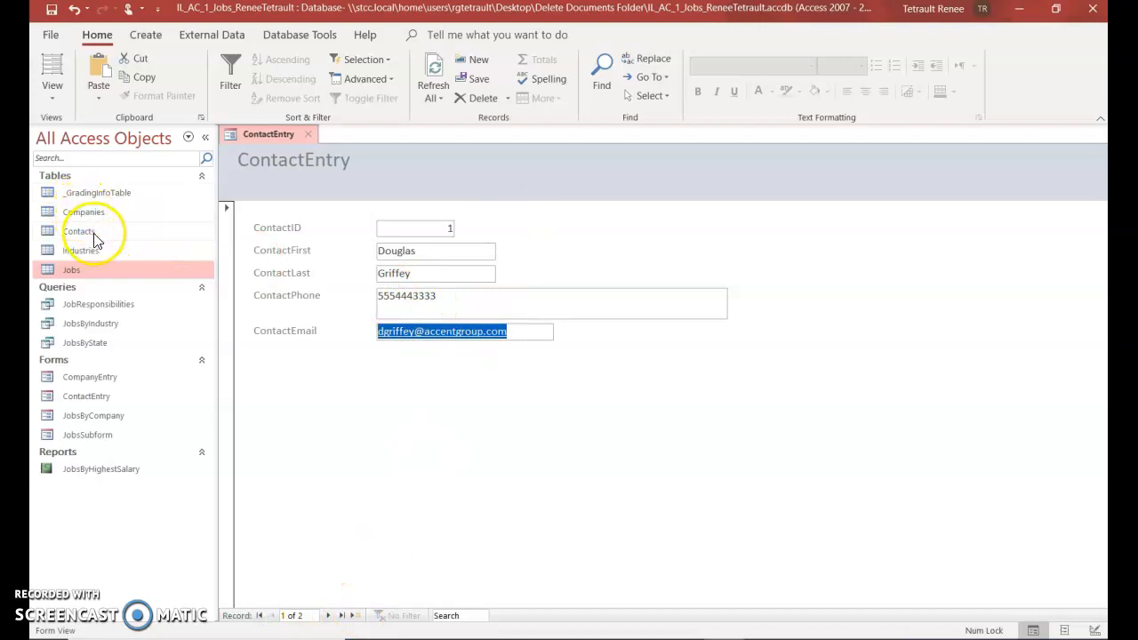
{"action": "left_click", "coordinate": [328, 617]}
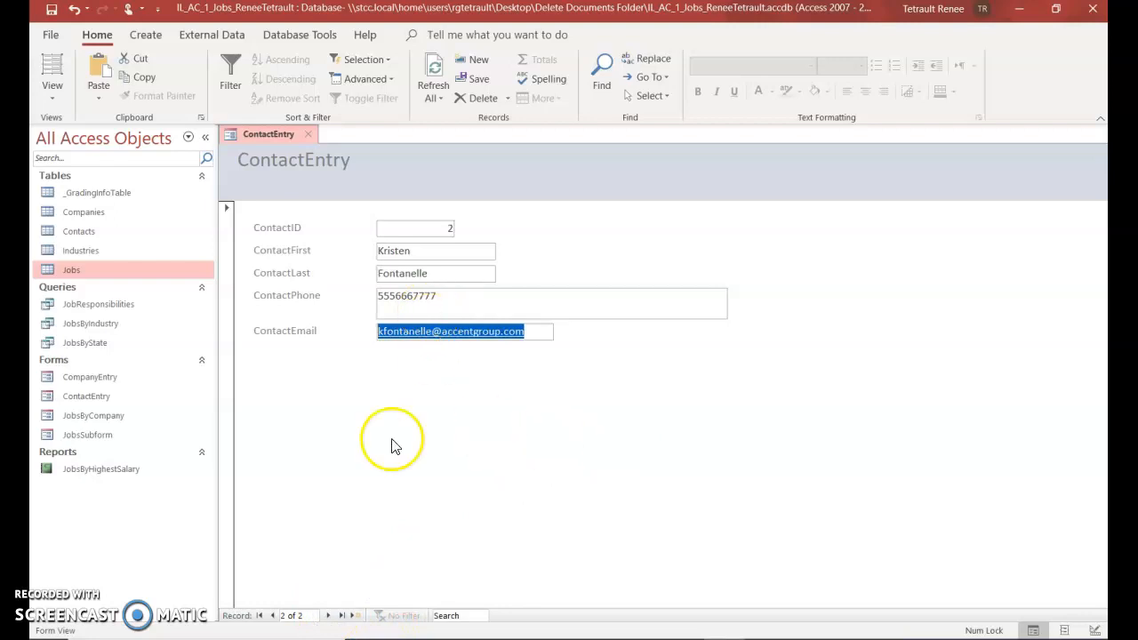
{"action": "left_click", "coordinate": [273, 616]}
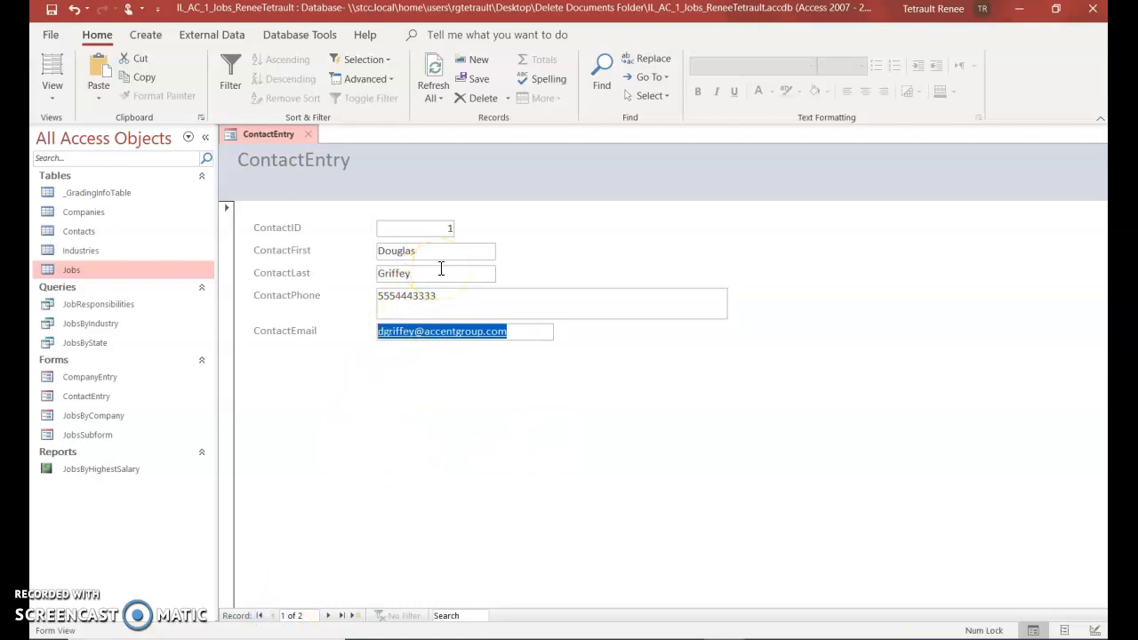
{"action": "double_click", "coordinate": [402, 251]}
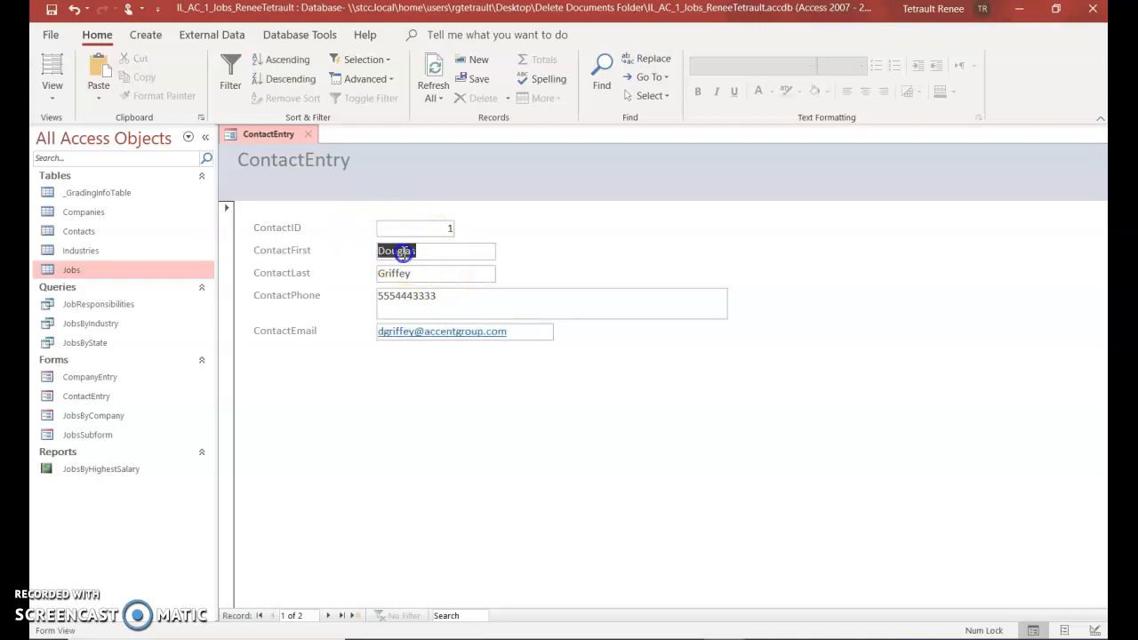
{"action": "type", "text": "D"}
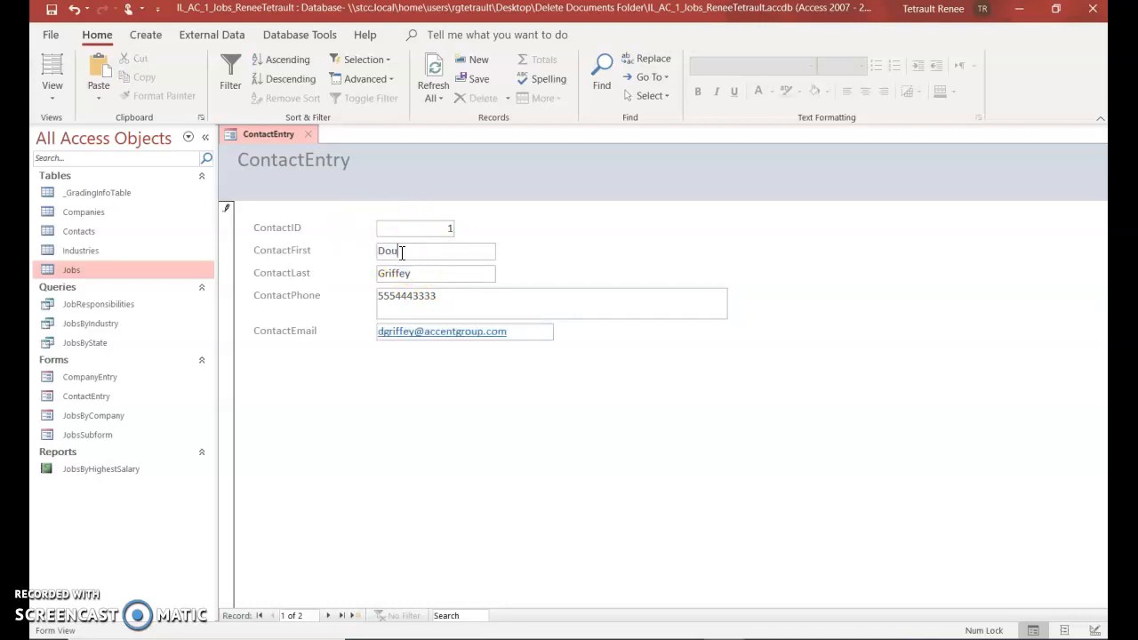
{"action": "left_click", "coordinate": [335, 615]}
{"action": "left_click", "coordinate": [274, 616]}
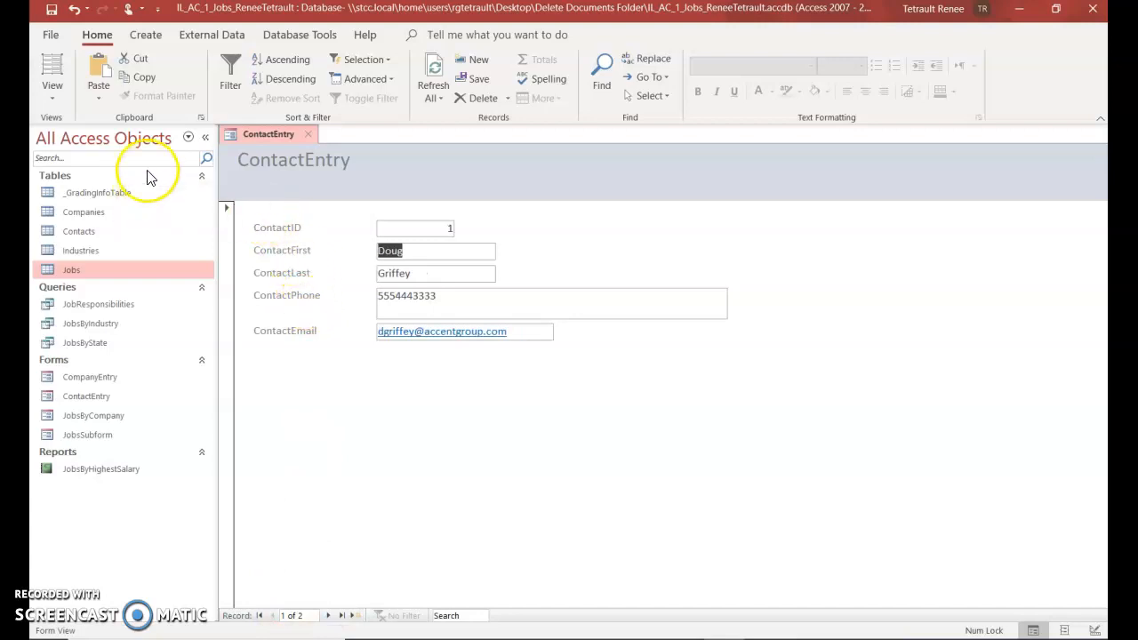
Close the ContactEntry form
{"action": "right_click", "coordinate": [249, 133]}
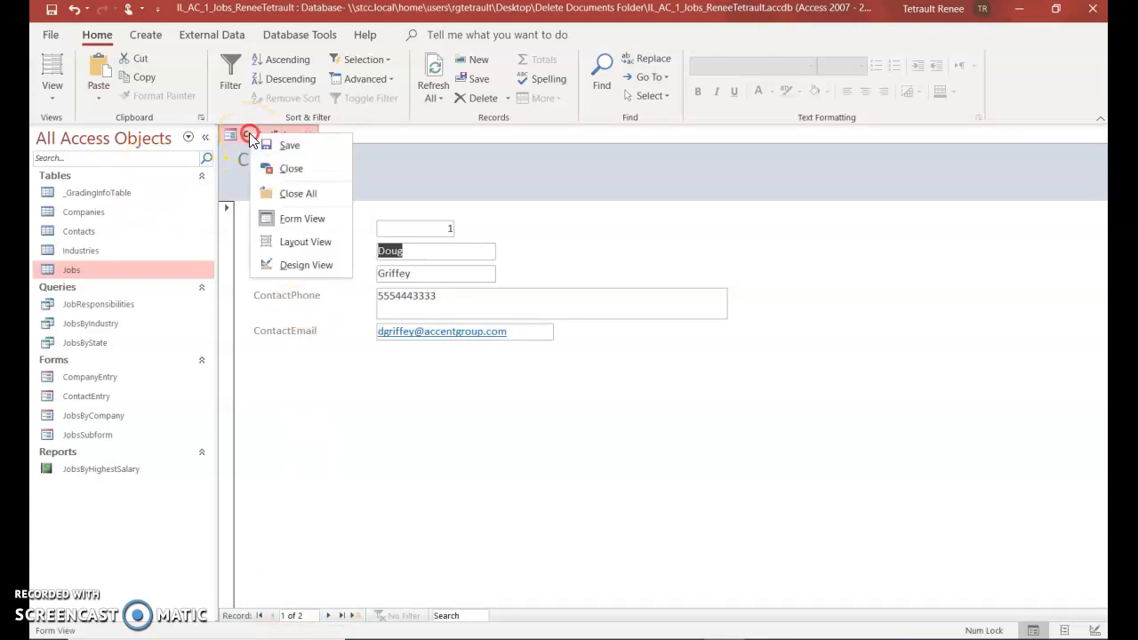
{"action": "left_click", "coordinate": [300, 178]}
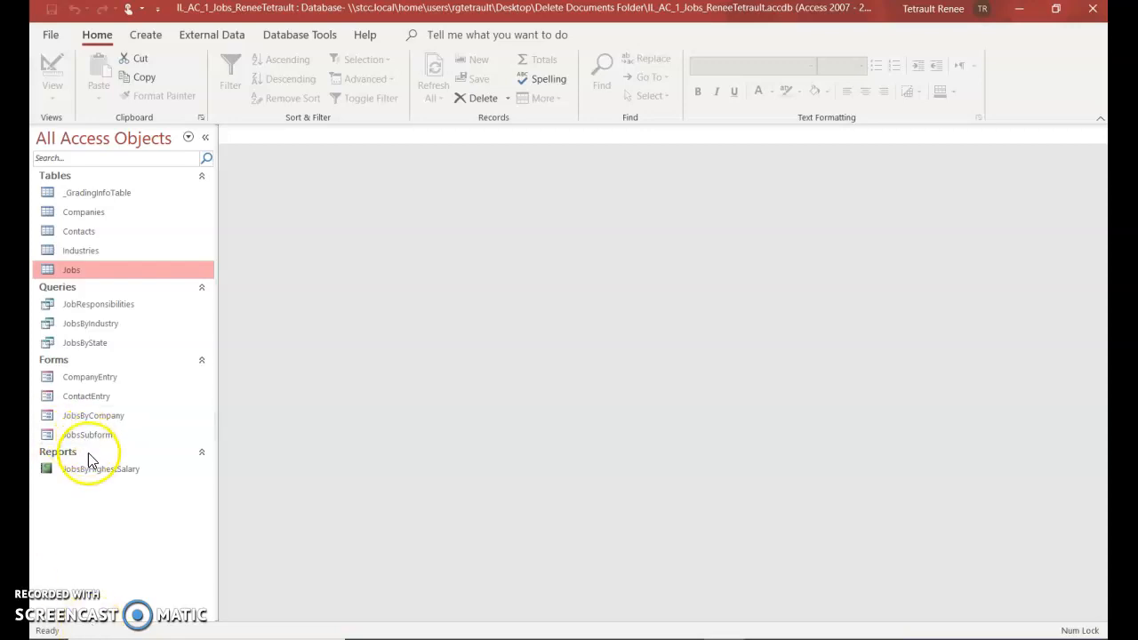
{"action": "left_click", "coordinate": [144, 33]}
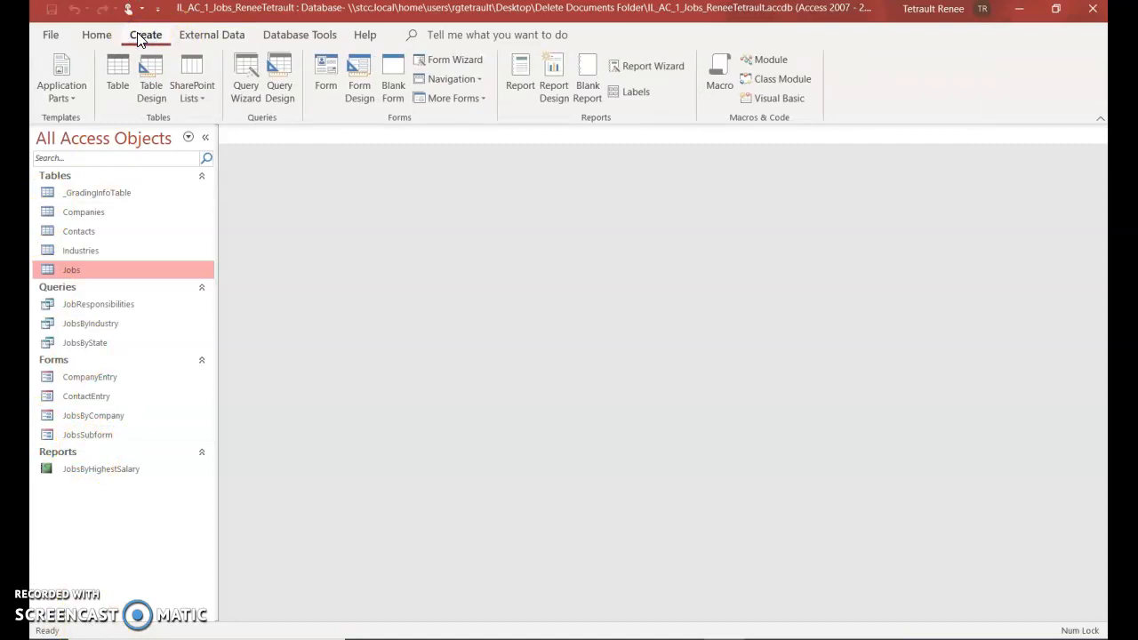
Start the Report Wizard with the Companies table as its source
{"action": "left_click", "coordinate": [636, 64]}
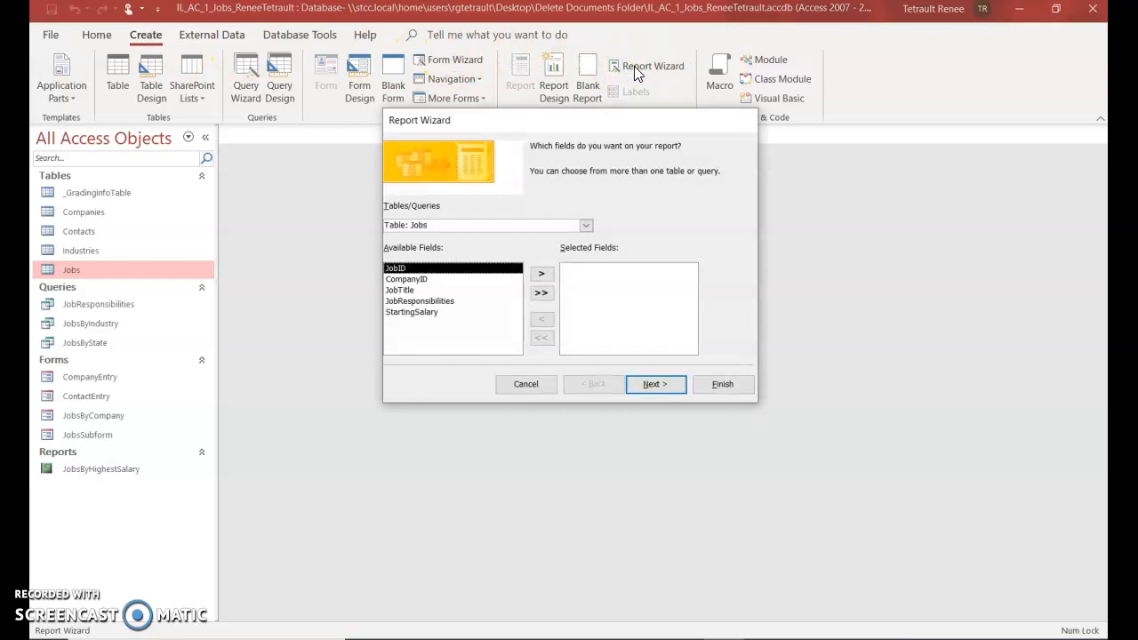
{"action": "left_click", "coordinate": [586, 228]}
{"action": "left_click", "coordinate": [464, 258]}
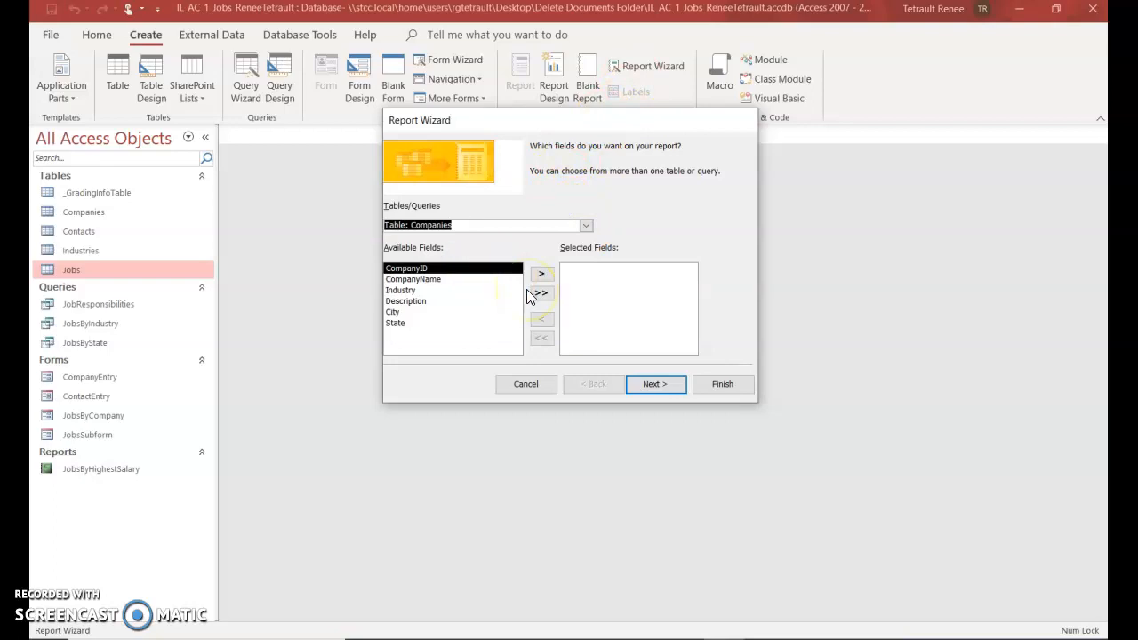
Add State, Industry, CompanyName and Description to the report and continue to grouping
{"action": "double_click", "coordinate": [399, 324]}
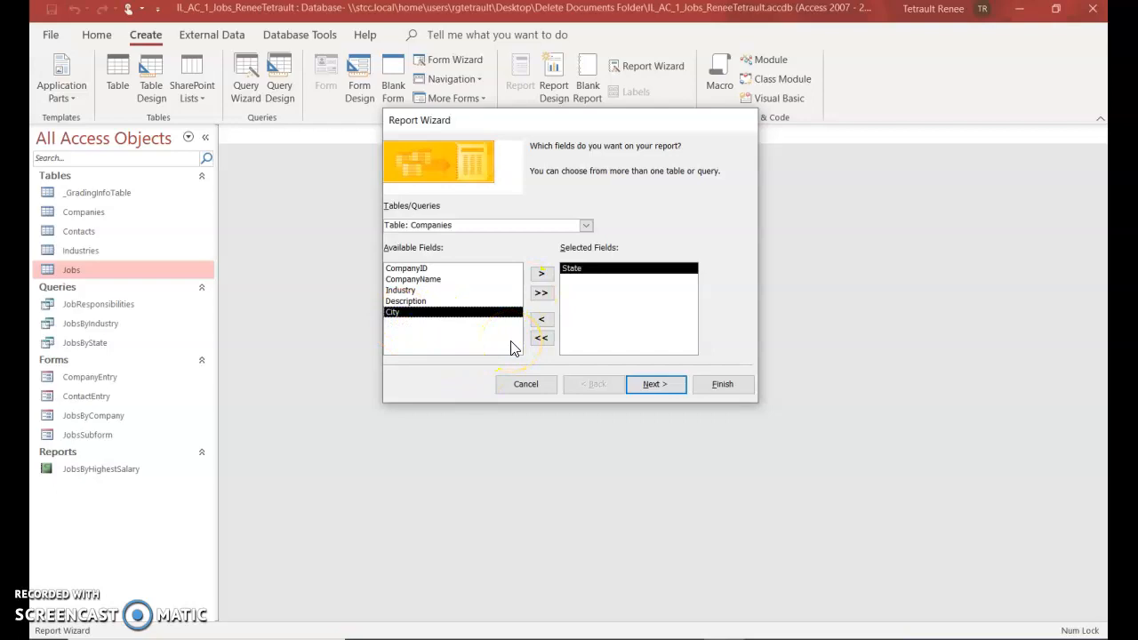
{"action": "double_click", "coordinate": [405, 291]}
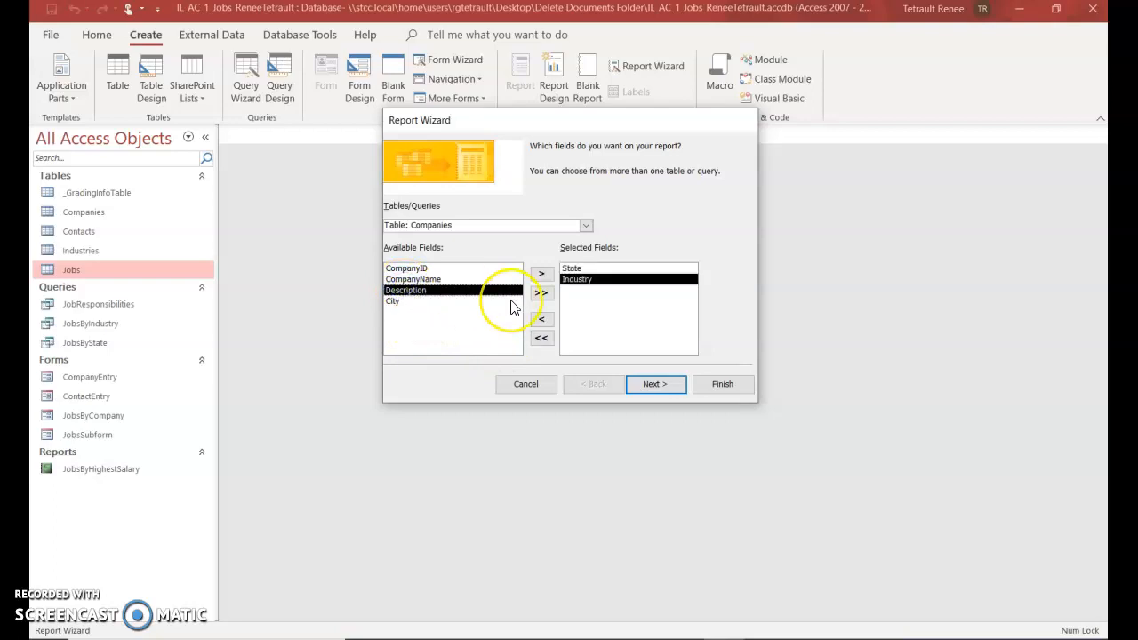
{"action": "double_click", "coordinate": [432, 280]}
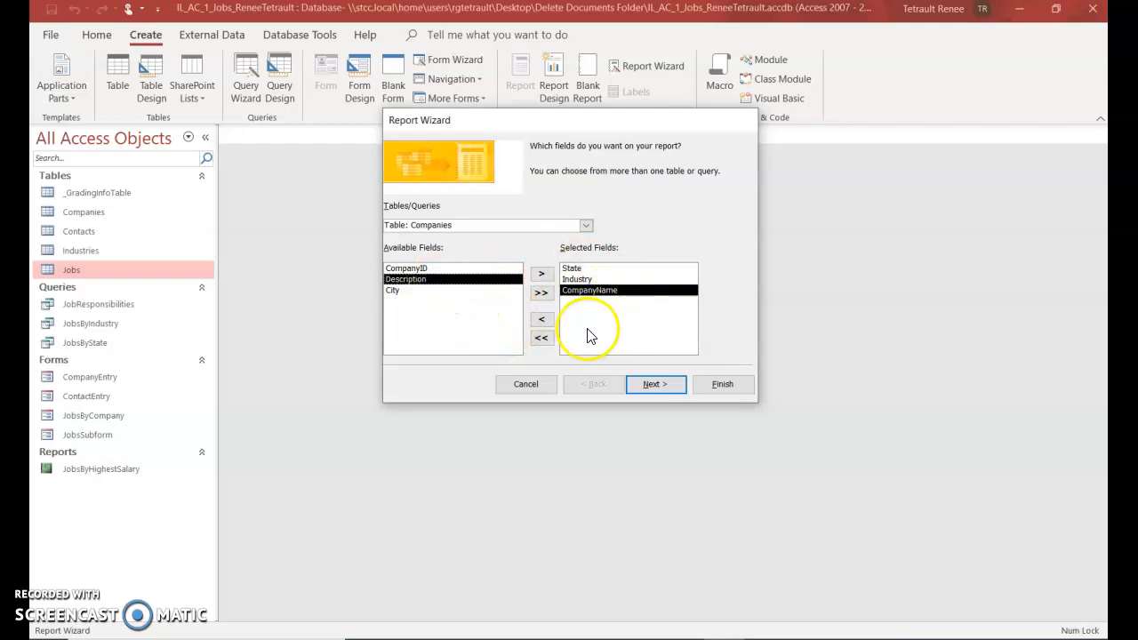
{"action": "left_click", "coordinate": [541, 338]}
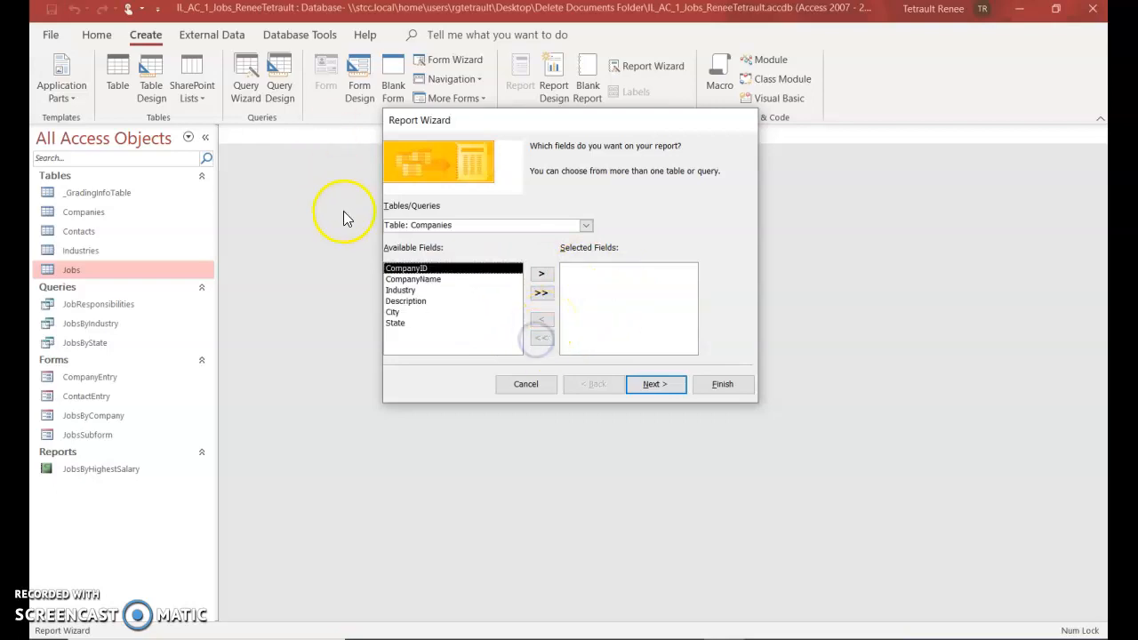
{"action": "left_click", "coordinate": [397, 326]}
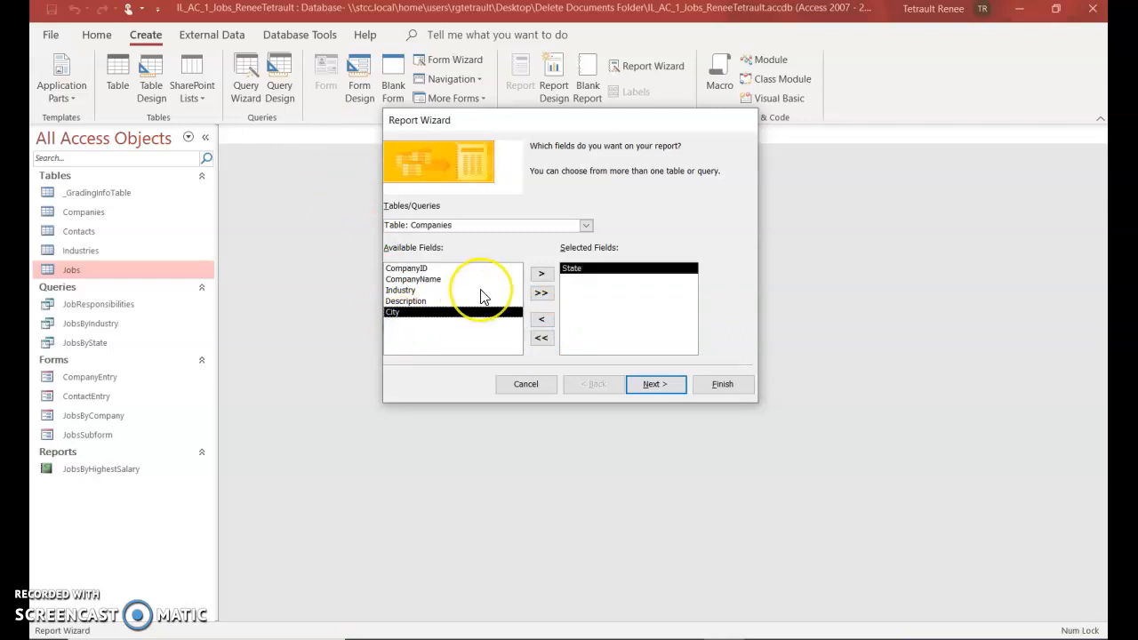
{"action": "double_click", "coordinate": [400, 290]}
{"action": "double_click", "coordinate": [425, 279]}
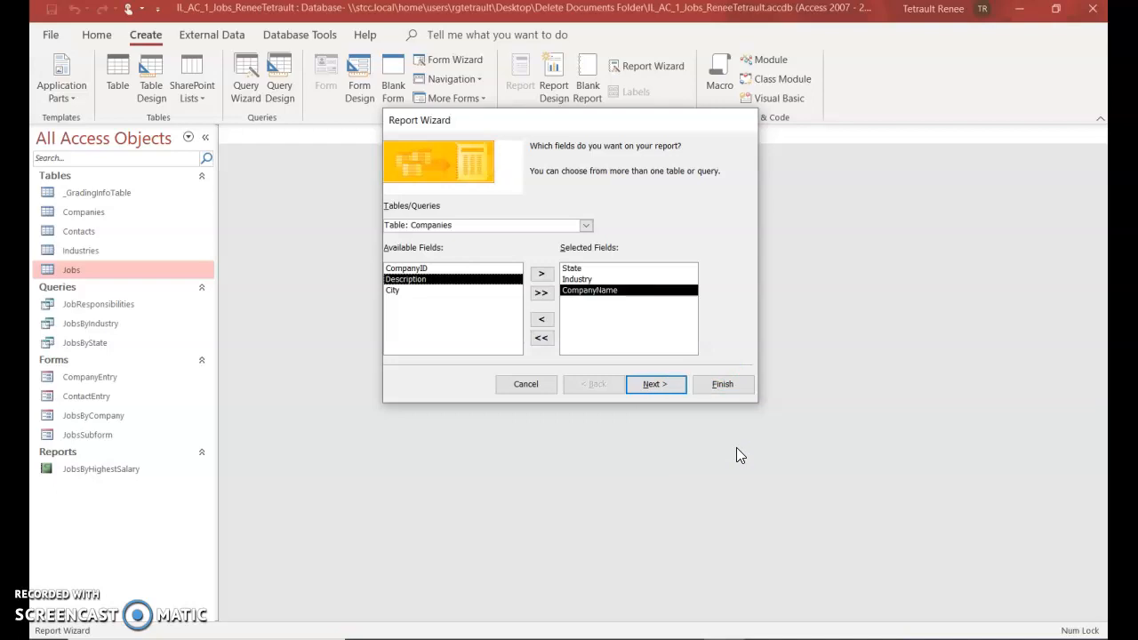
{"action": "double_click", "coordinate": [435, 280]}
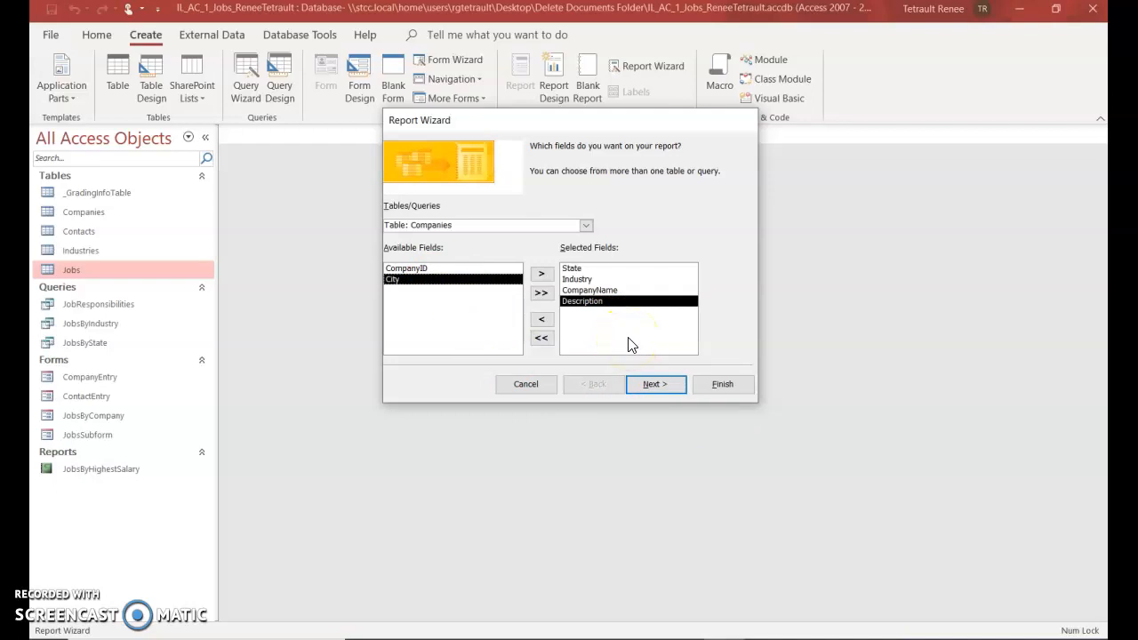
{"action": "left_click", "coordinate": [675, 384]}
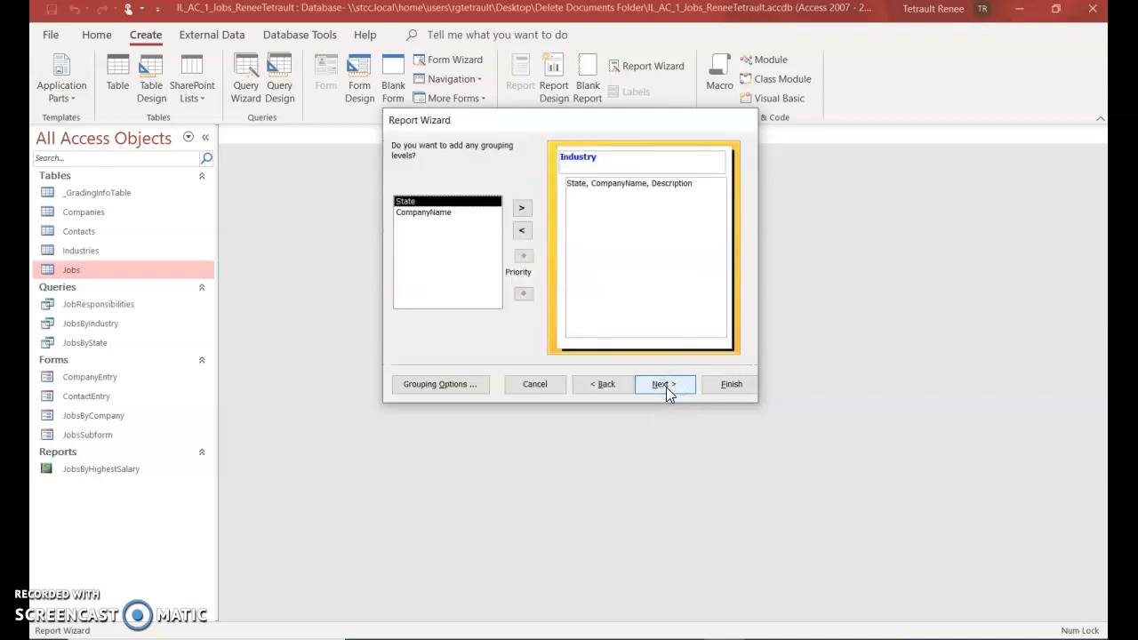
Sort the report's detail records first by State, then by CompanyName
{"action": "left_click", "coordinate": [669, 386]}
{"action": "left_click", "coordinate": [683, 390]}
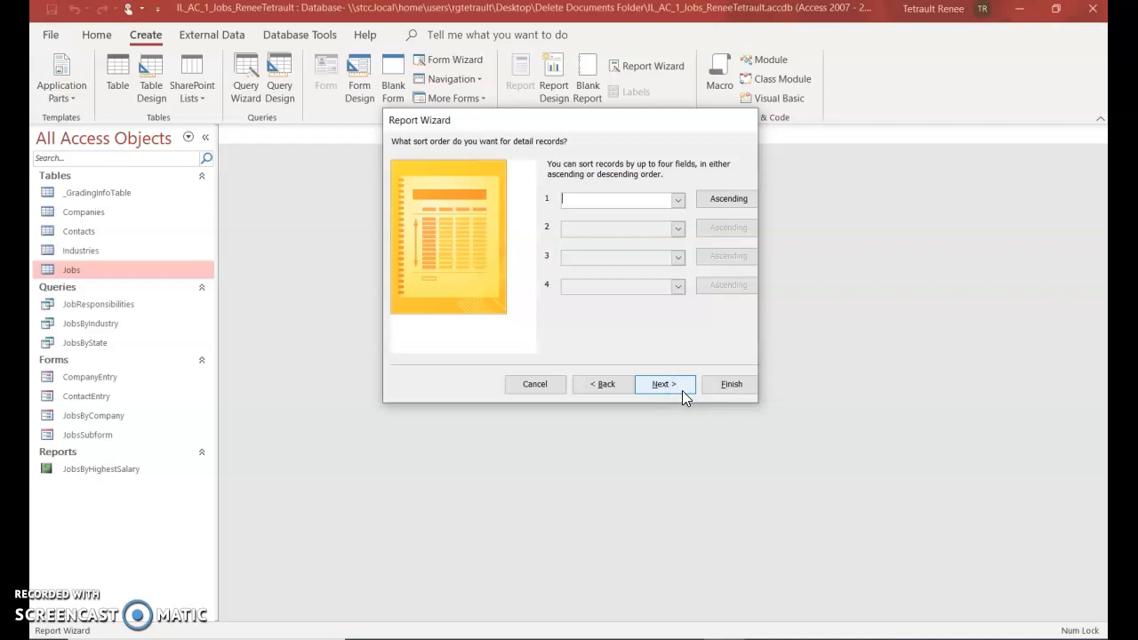
{"action": "left_click", "coordinate": [691, 335]}
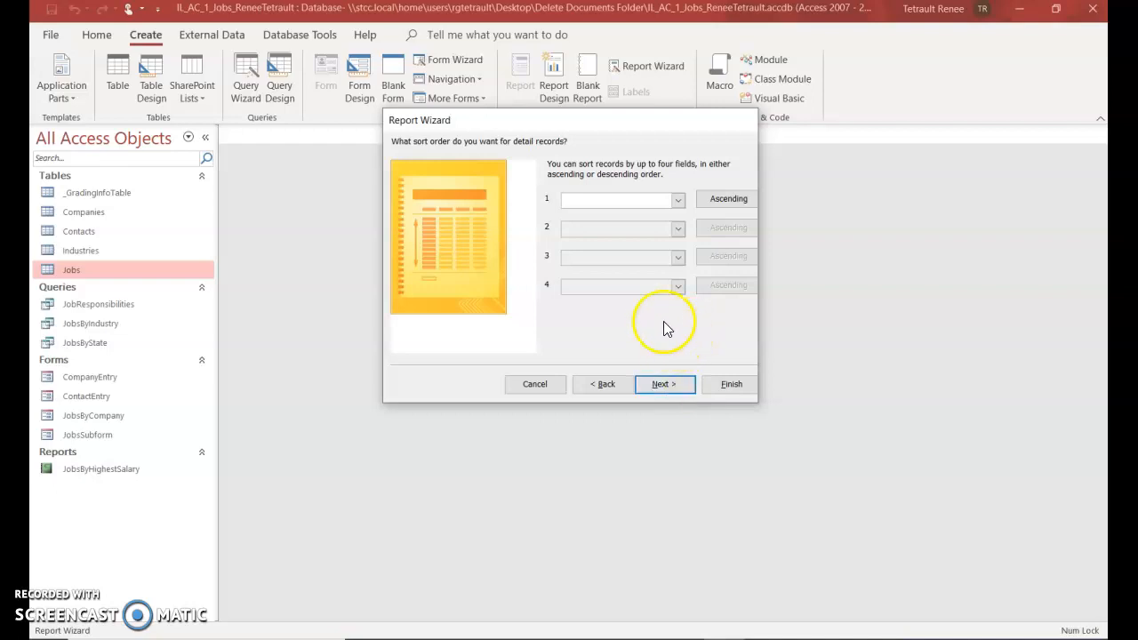
{"action": "left_click", "coordinate": [679, 200]}
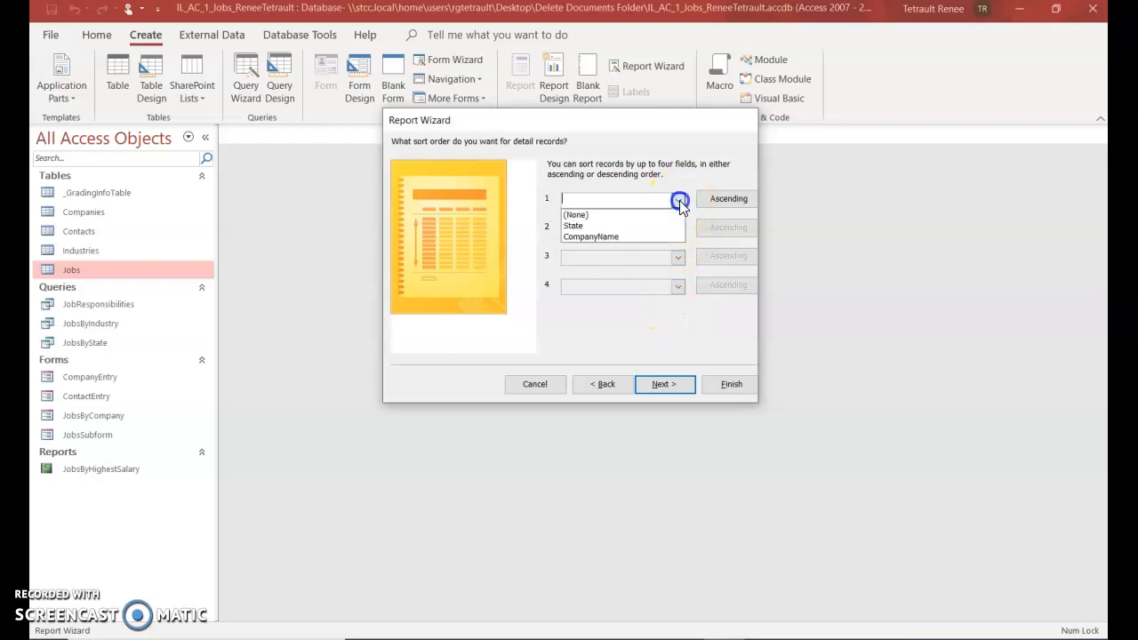
{"action": "left_click", "coordinate": [598, 226]}
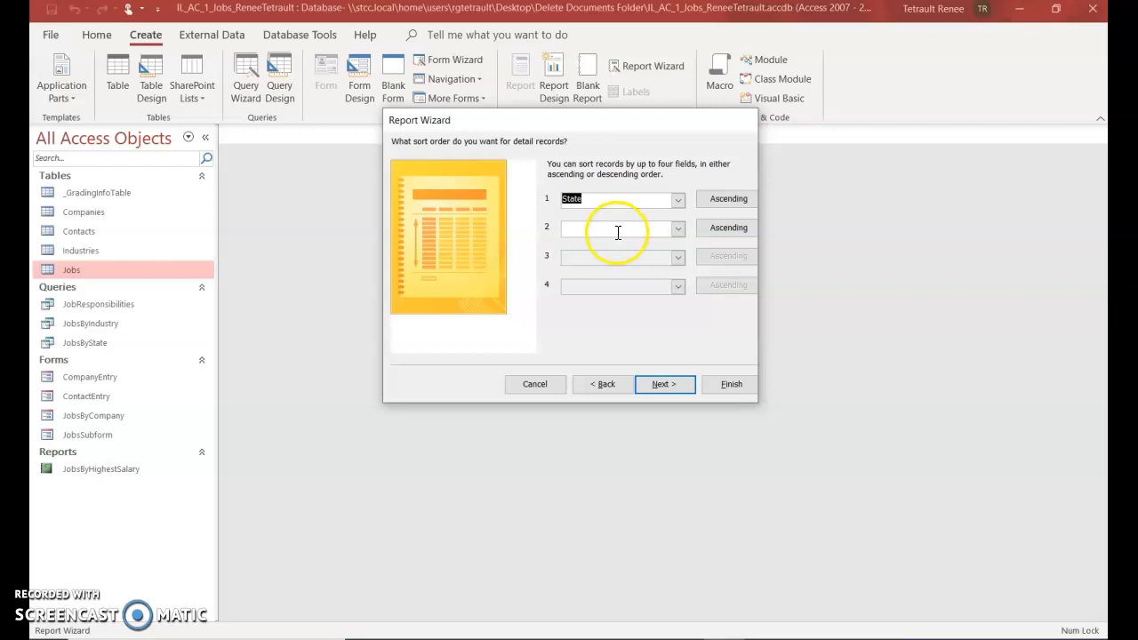
{"action": "left_click", "coordinate": [679, 229]}
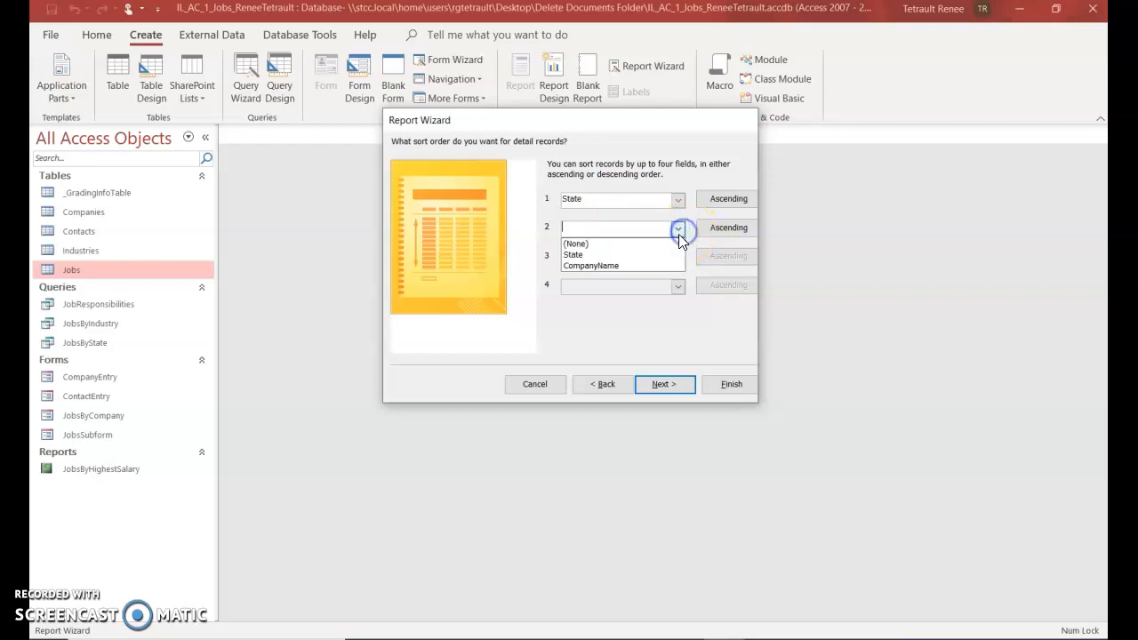
{"action": "left_click", "coordinate": [632, 266]}
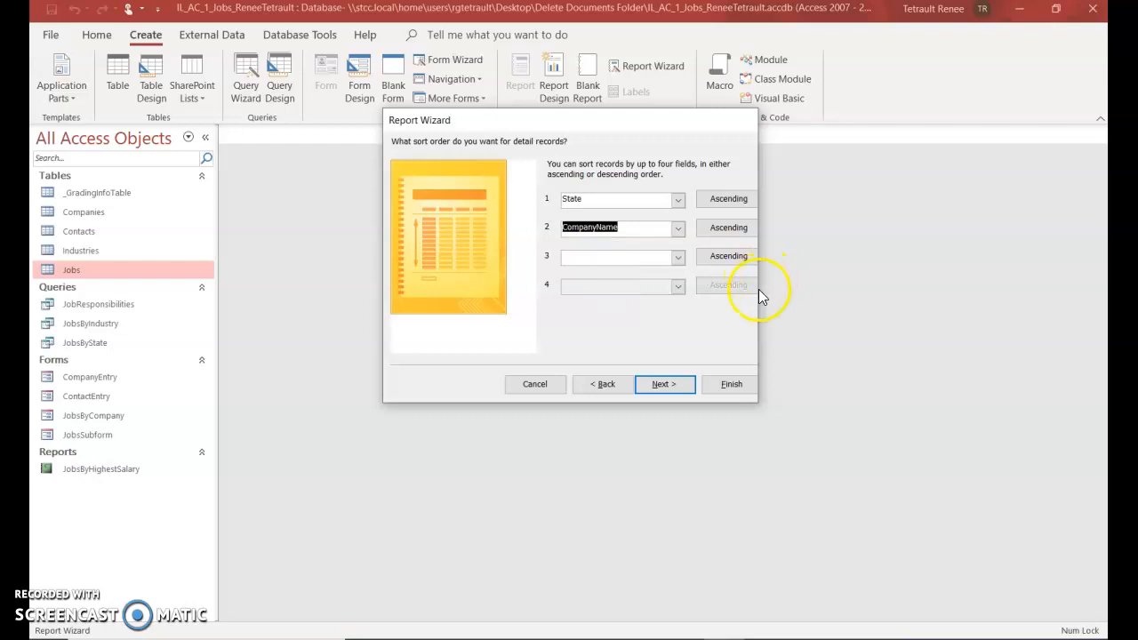
Keep the Stepped Portrait layout, title the report IndustryList, and finish to preview it
{"action": "left_click", "coordinate": [665, 384]}
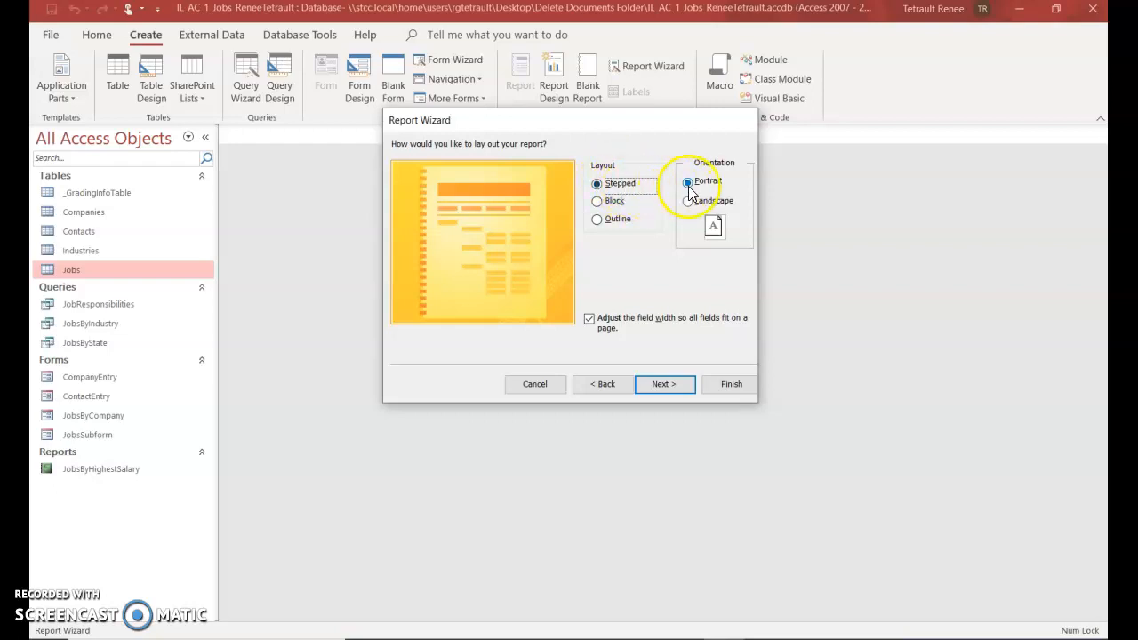
{"action": "left_click", "coordinate": [662, 387]}
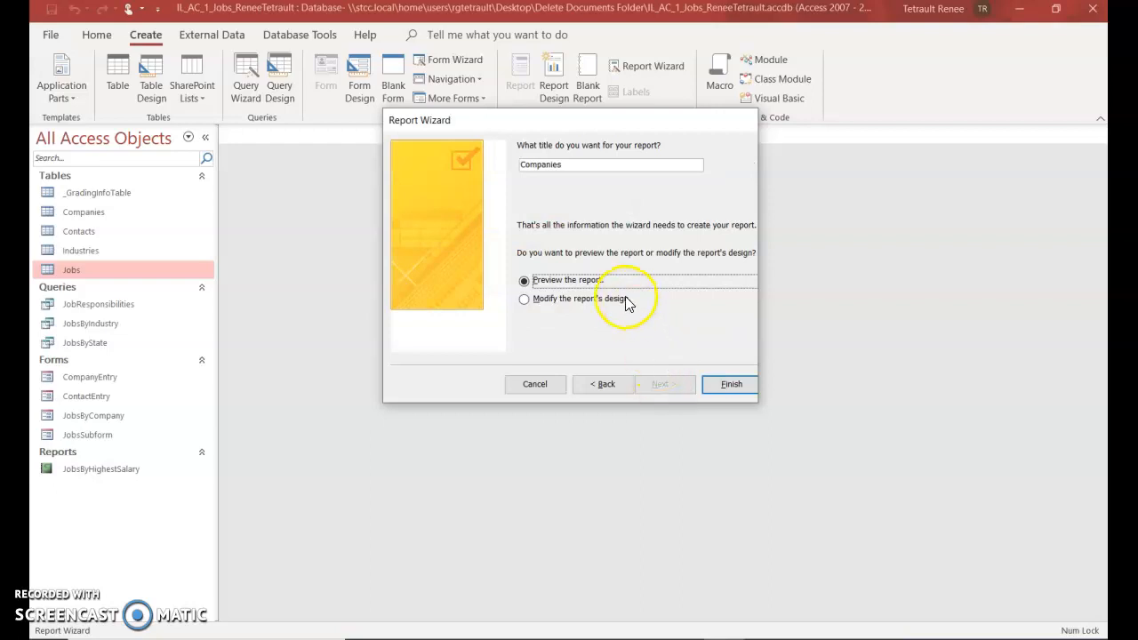
{"action": "left_click_drag", "start_coordinate": [589, 166], "coordinate": [508, 164]}
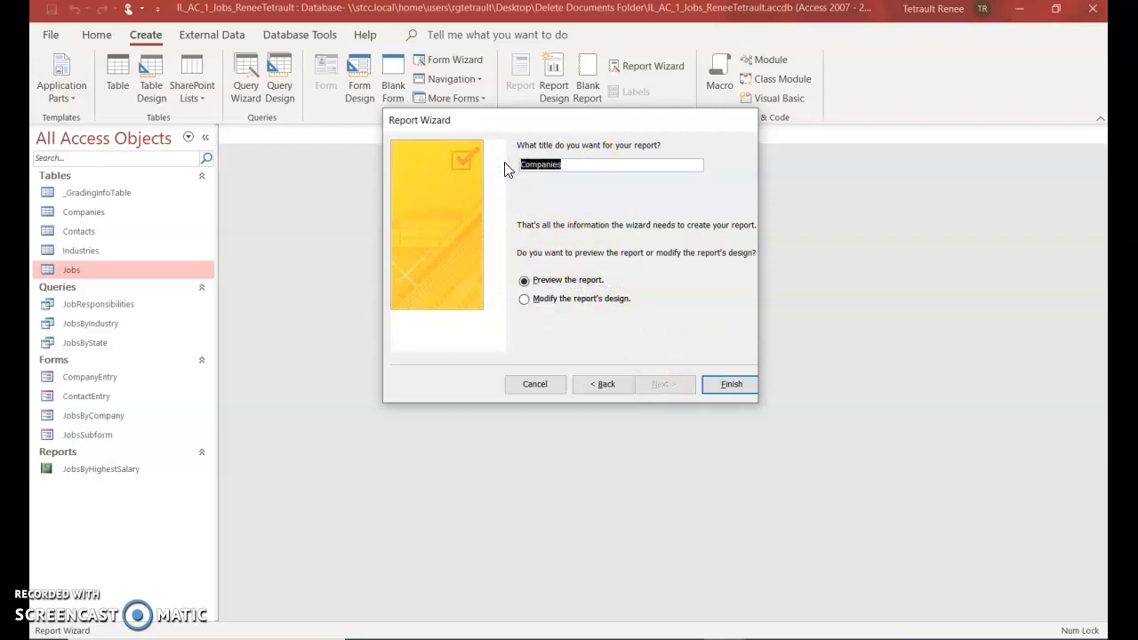
{"action": "type", "text": "IndustryList"}
{"action": "left_click", "coordinate": [725, 390]}
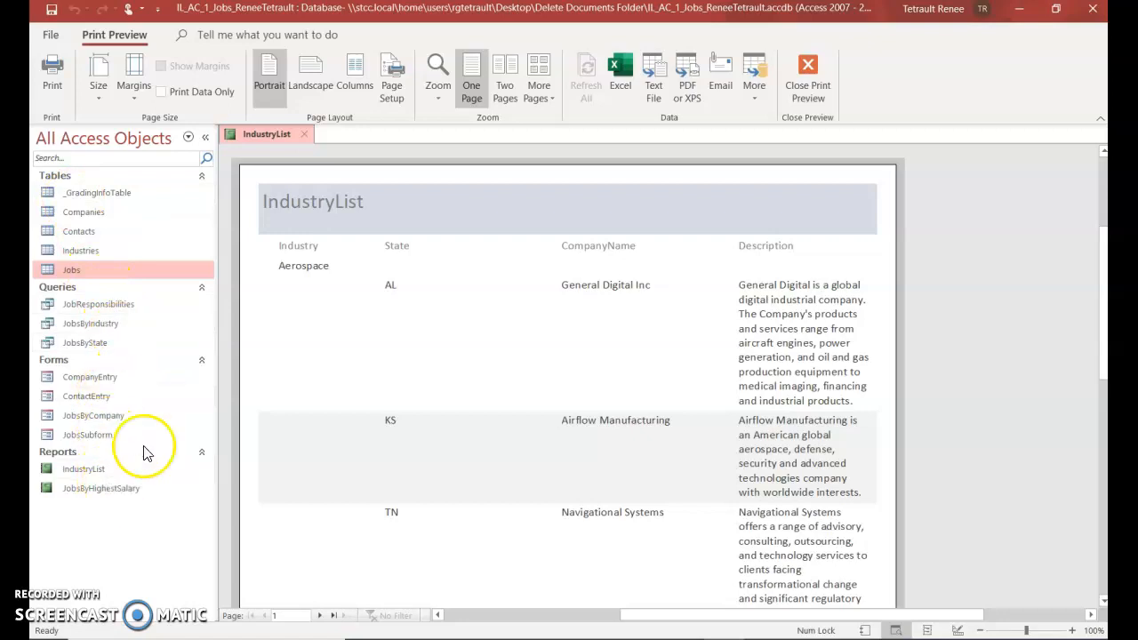
Close the open IndustryList report using its tab's right-click menu
{"action": "right_click", "coordinate": [260, 137]}
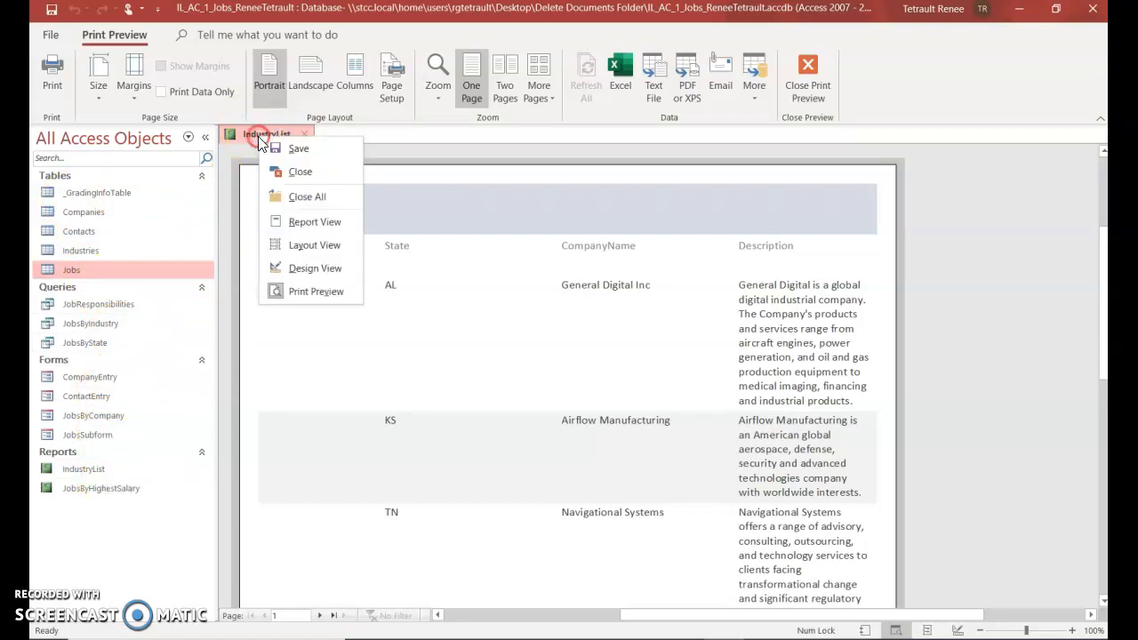
{"action": "left_click", "coordinate": [285, 176]}
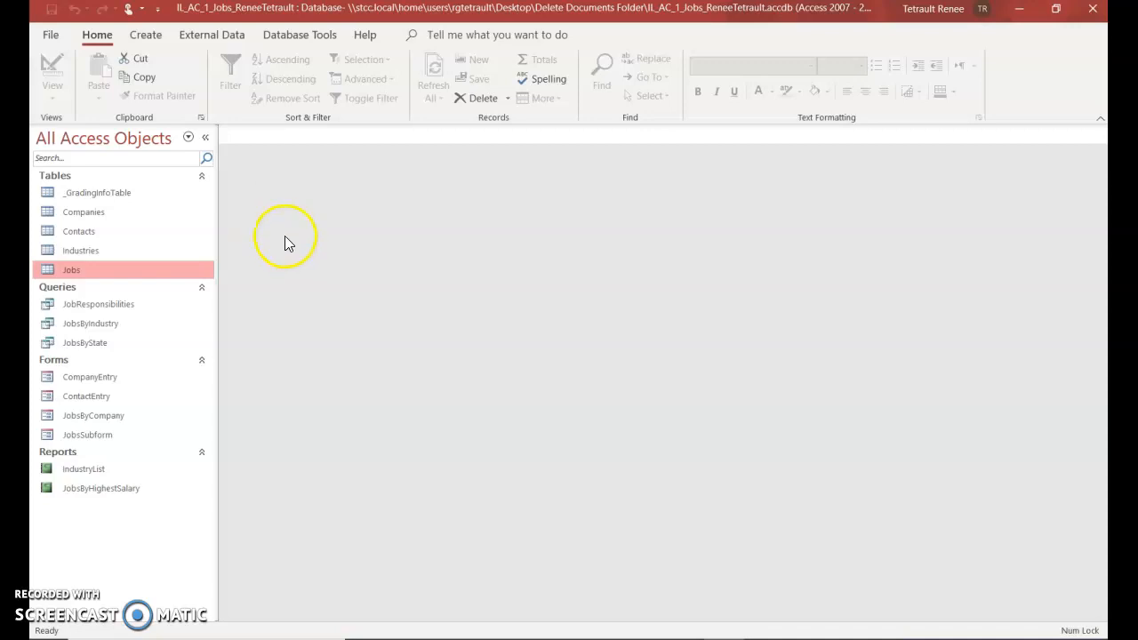
Save the database as an Access Database under its original file name, replacing the existing file
{"action": "left_click", "coordinate": [51, 37]}
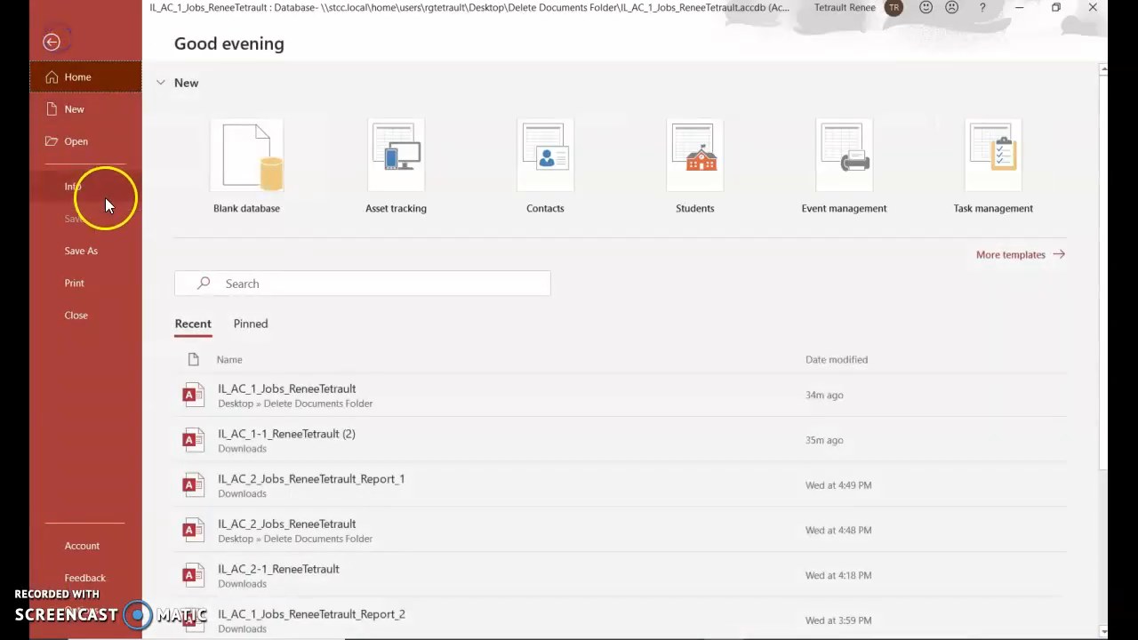
{"action": "left_click", "coordinate": [89, 252]}
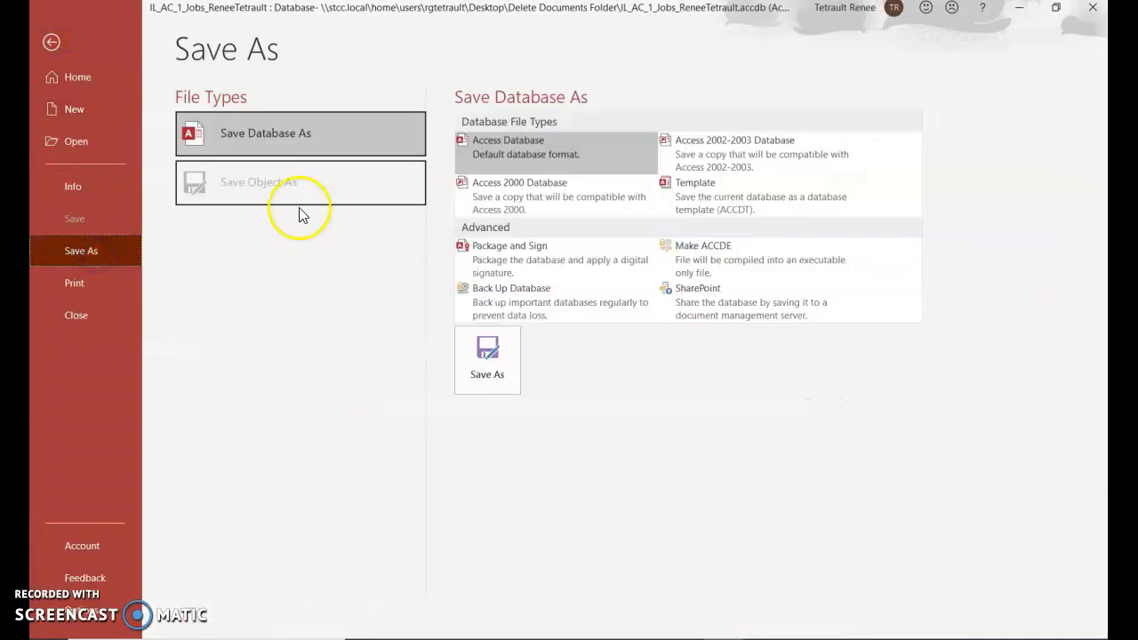
{"action": "left_click", "coordinate": [494, 376]}
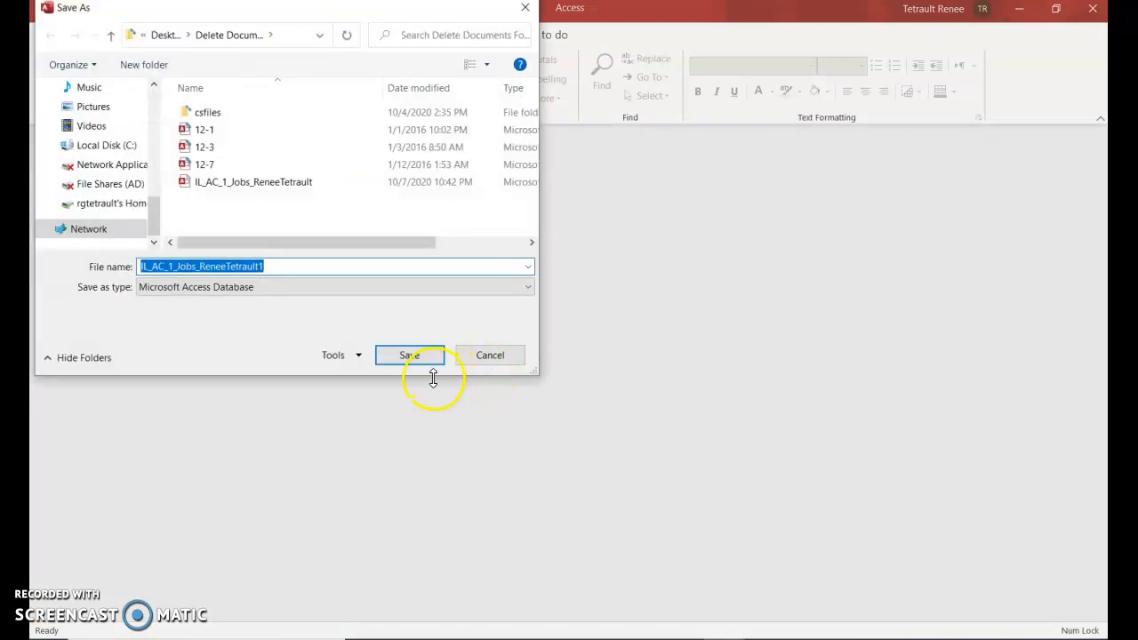
{"action": "left_click", "coordinate": [293, 267]}
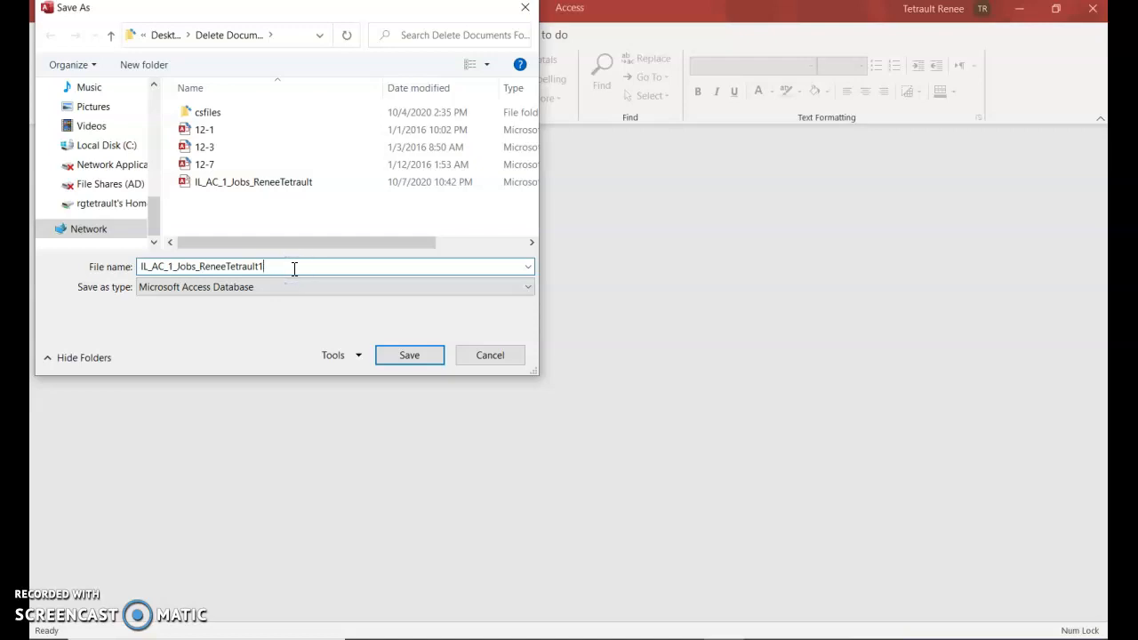
{"action": "key", "text": "BackSpace"}
{"action": "left_click", "coordinate": [410, 357]}
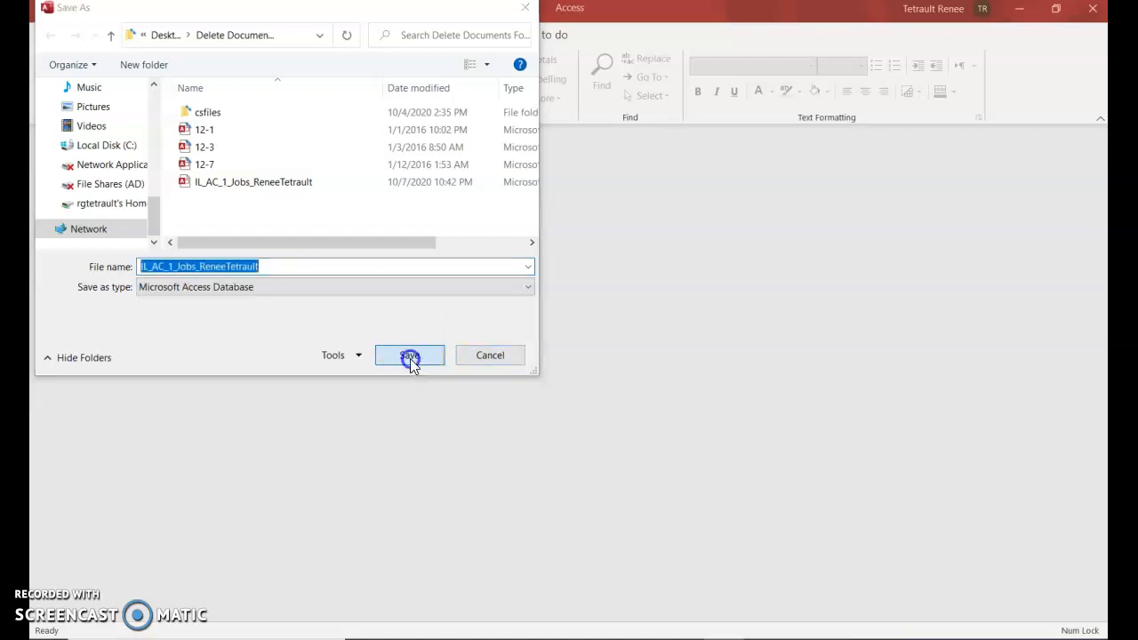
{"action": "left_click", "coordinate": [609, 328]}
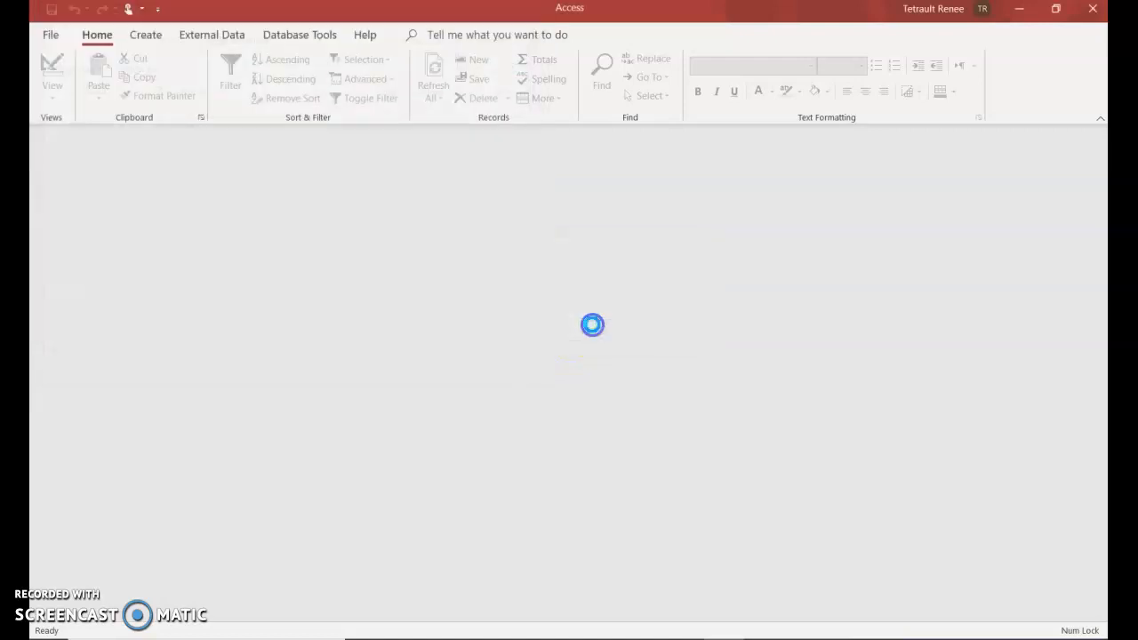
{"action": "left_click", "coordinate": [585, 367]}
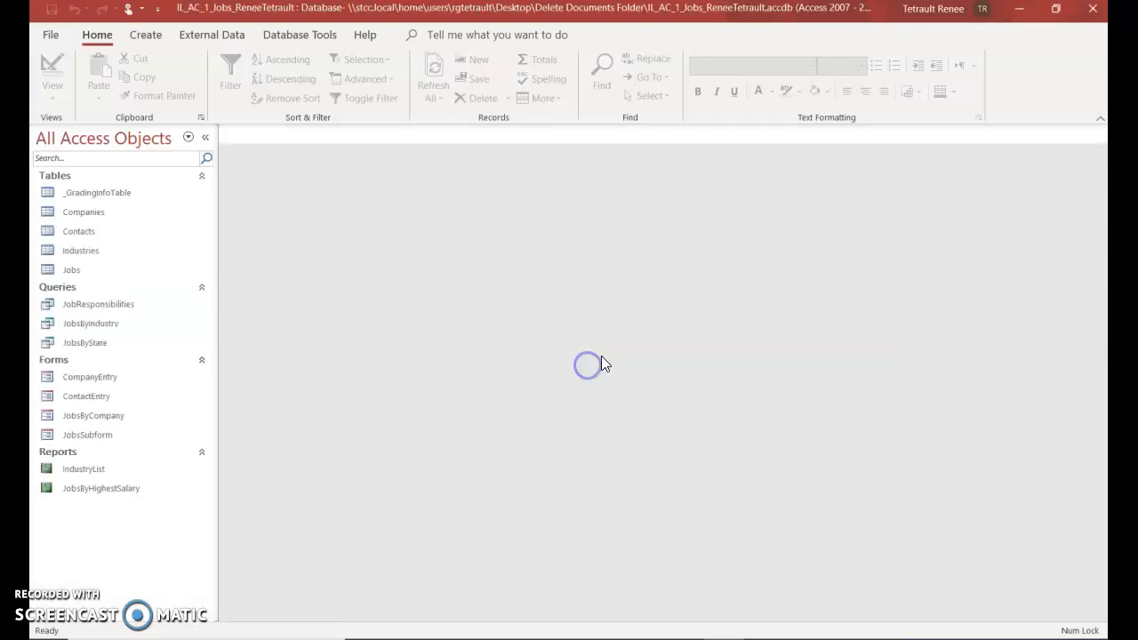